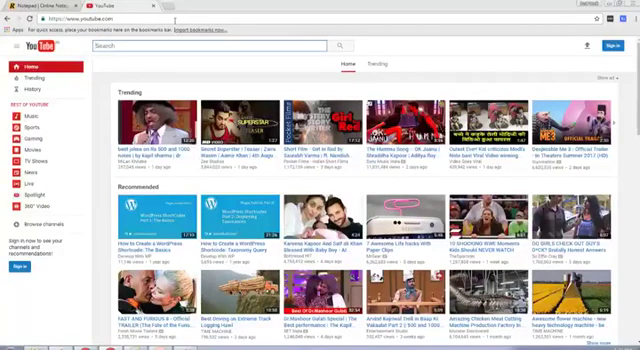
{"action": "type", "text": "cret"}
Search YouTube for 'create shortcode wordpress' using the suggested query
{"action": "key", "text": "BackSpace"}
{"action": "type", "text": "ate "}
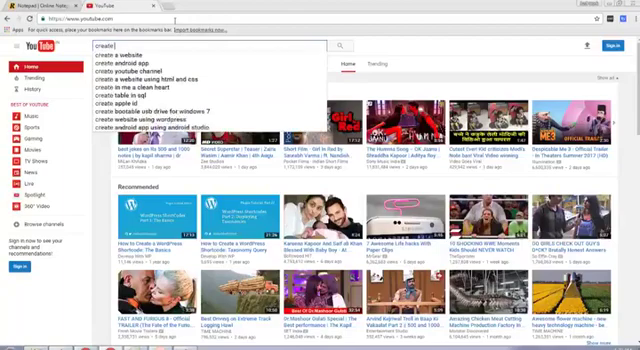
{"action": "type", "text": "shor"}
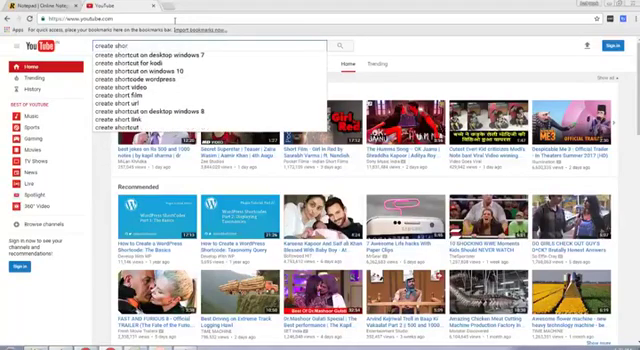
{"action": "type", "text": "tcode"}
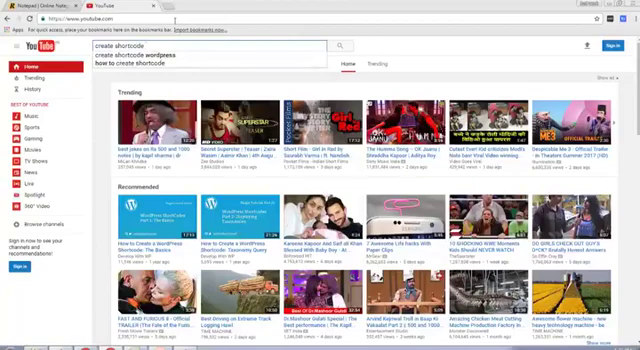
{"action": "key", "text": "Down"}
{"action": "key", "text": "Return"}
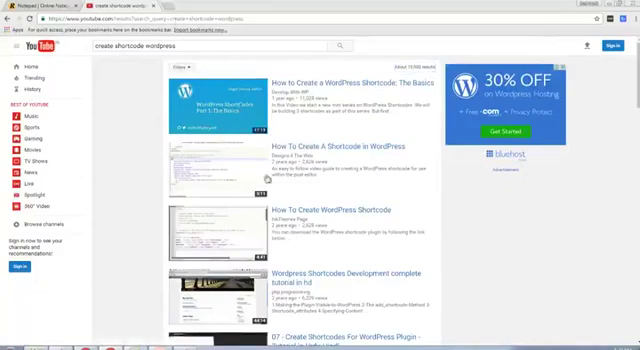
{"action": "scroll", "coordinate": [366, 190], "scroll_direction": "down", "scroll_amount": 2}
{"action": "scroll", "coordinate": [367, 190], "scroll_direction": "down", "scroll_amount": 3}
{"action": "scroll", "coordinate": [367, 190], "scroll_direction": "down", "scroll_amount": 3}
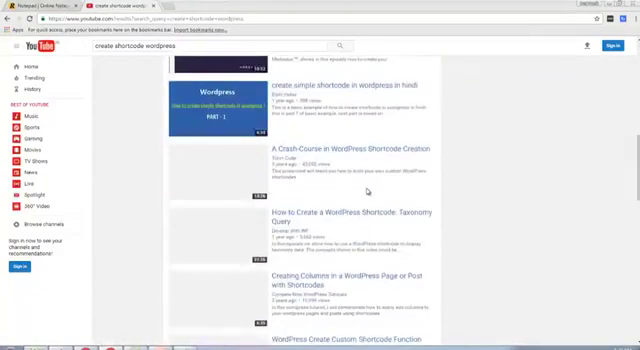
{"action": "scroll", "coordinate": [367, 190], "scroll_direction": "up", "scroll_amount": 4}
{"action": "scroll", "coordinate": [375, 185], "scroll_direction": "up", "scroll_amount": 1}
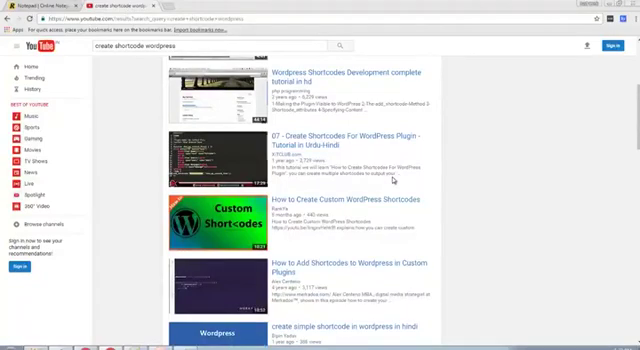
{"action": "scroll", "coordinate": [388, 180], "scroll_direction": "up", "scroll_amount": 2}
{"action": "scroll", "coordinate": [375, 130], "scroll_direction": "up", "scroll_amount": 3}
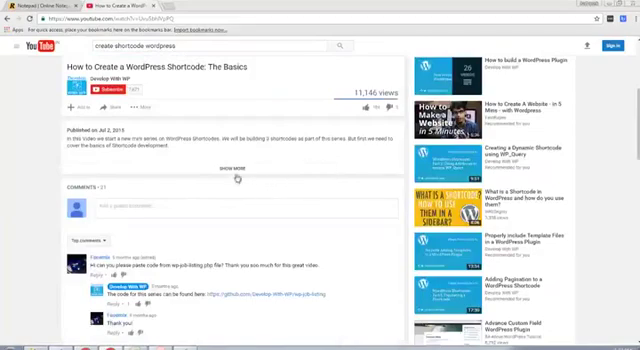
Expand the full description, try selecting its lines, and open the video's More (...) options
{"action": "left_click", "coordinate": [238, 169]}
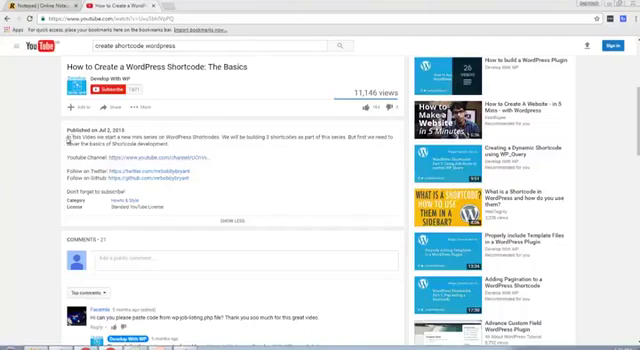
{"action": "mouse_move", "coordinate": [67, 136]}
{"action": "left_mouse_down"}
{"action": "mouse_move", "coordinate": [175, 144]}
{"action": "mouse_move", "coordinate": [97, 130]}
{"action": "mouse_move", "coordinate": [68, 138]}
{"action": "left_mouse_up"}
{"action": "left_click", "coordinate": [168, 144]}
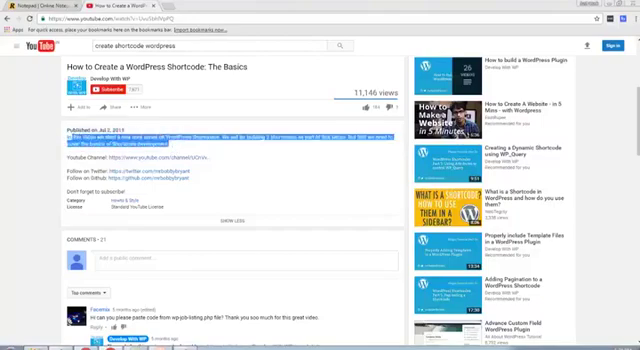
{"action": "left_click", "coordinate": [68, 141]}
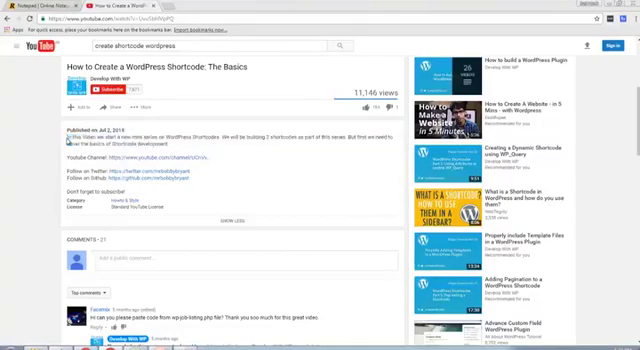
{"action": "left_click_drag", "start_coordinate": [68, 139], "coordinate": [168, 144]}
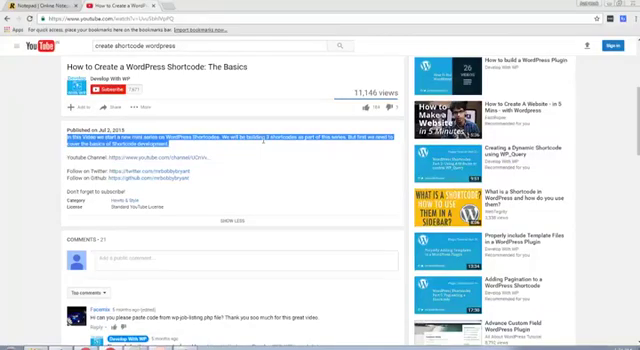
{"action": "left_click", "coordinate": [263, 141]}
{"action": "triple_click", "coordinate": [176, 141]}
{"action": "left_click", "coordinate": [180, 137]}
{"action": "left_click", "coordinate": [147, 108]}
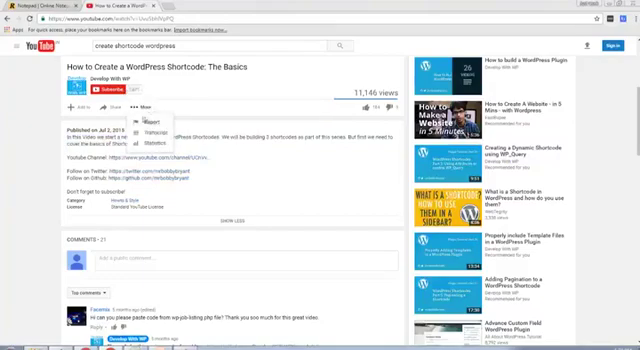
Open the video's transcript and select every line from the first to 'have a great day'
{"action": "left_click", "coordinate": [153, 133]}
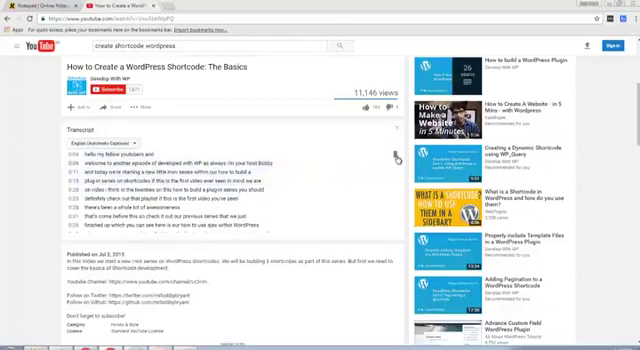
{"action": "mouse_move", "coordinate": [397, 154]}
{"action": "left_mouse_down"}
{"action": "mouse_move", "coordinate": [396, 238]}
{"action": "mouse_move", "coordinate": [396, 190]}
{"action": "left_mouse_up"}
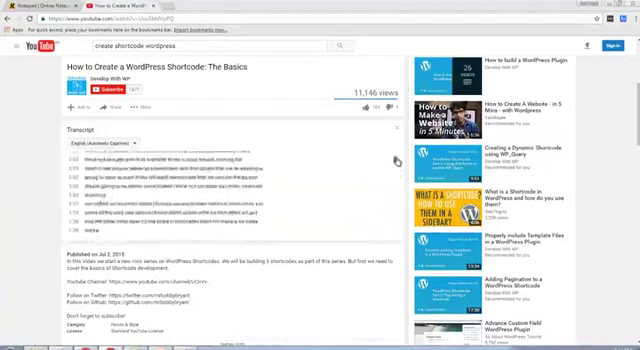
{"action": "scroll", "coordinate": [396, 158], "scroll_direction": "up", "scroll_amount": 1}
{"action": "mouse_move", "coordinate": [396, 161]}
{"action": "left_mouse_down"}
{"action": "mouse_move", "coordinate": [396, 229]}
{"action": "mouse_move", "coordinate": [397, 149]}
{"action": "left_mouse_up"}
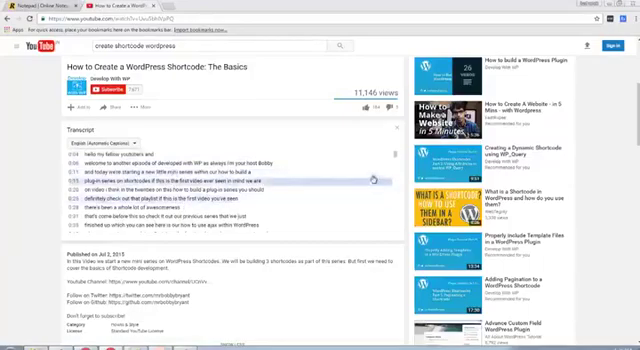
{"action": "mouse_move", "coordinate": [396, 157]}
{"action": "left_mouse_down"}
{"action": "mouse_move", "coordinate": [396, 233]}
{"action": "mouse_move", "coordinate": [394, 127]}
{"action": "left_mouse_up"}
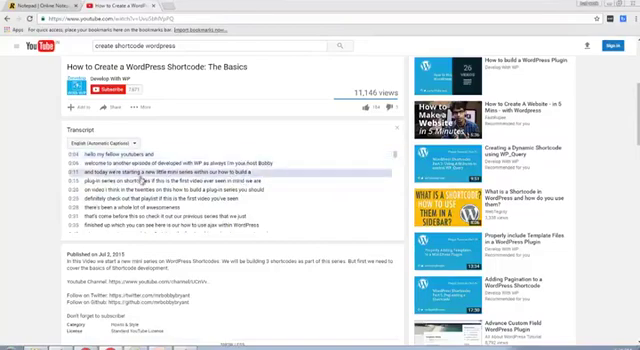
{"action": "mouse_move", "coordinate": [73, 157]}
{"action": "left_mouse_down"}
{"action": "mouse_move", "coordinate": [357, 161]}
{"action": "mouse_move", "coordinate": [395, 171]}
{"action": "mouse_move", "coordinate": [397, 236]}
{"action": "left_mouse_up"}
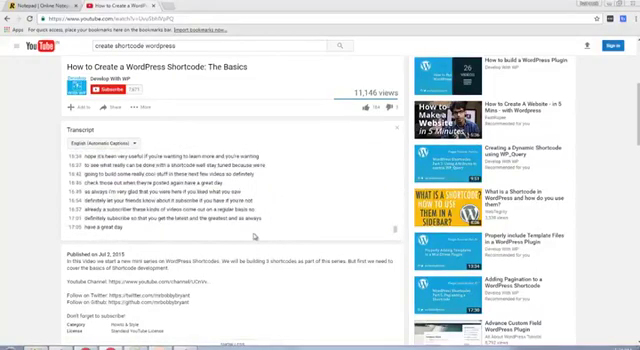
{"action": "left_click_drag", "start_coordinate": [183, 232], "coordinate": [183, 232]}
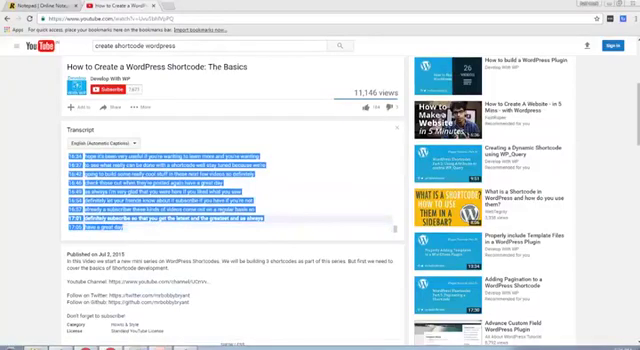
{"action": "key", "text": "alt+Tab"}
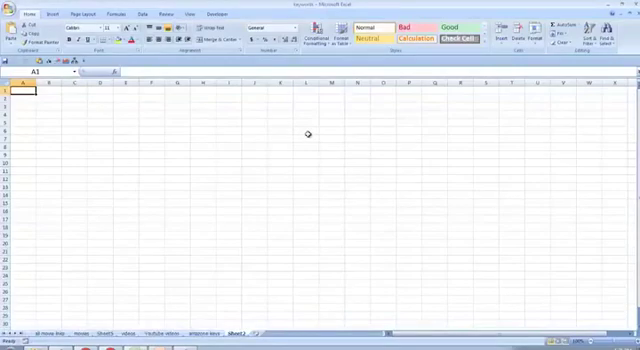
Paste the transcript into column A, widen the column and turn off text wrapping
{"action": "key", "text": "ctrl+v"}
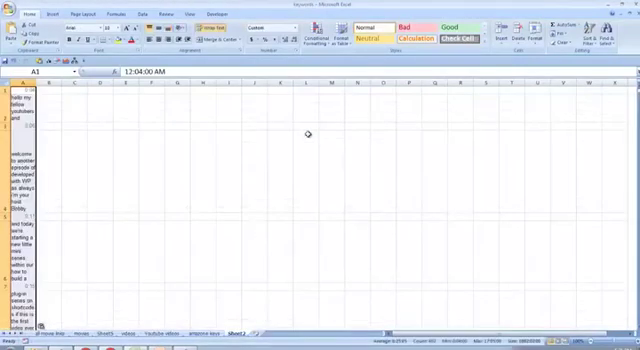
{"action": "left_click_drag", "start_coordinate": [36, 82], "coordinate": [236, 82]}
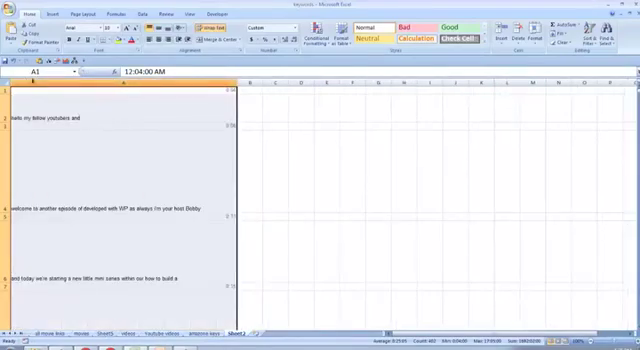
{"action": "left_click", "coordinate": [212, 28]}
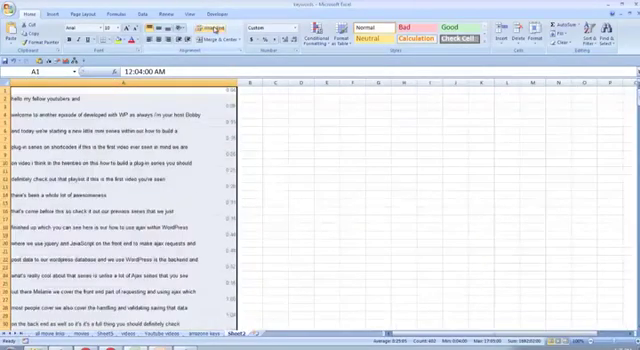
{"action": "left_click", "coordinate": [330, 164]}
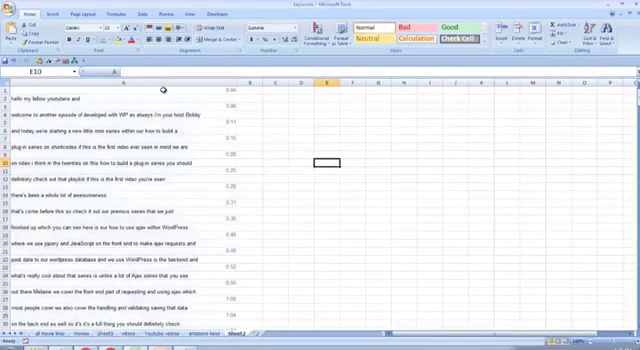
{"action": "left_click_drag", "start_coordinate": [123, 83], "coordinate": [168, 83]}
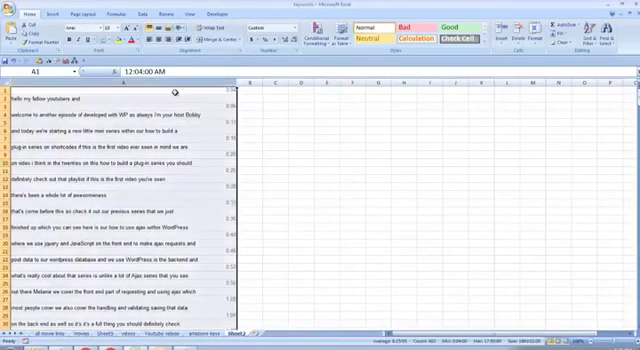
{"action": "left_click", "coordinate": [207, 89]}
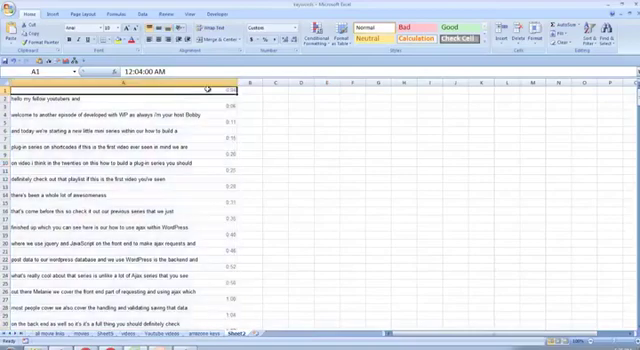
Reselect column A and widen it further to fit the transcript lines
{"action": "left_click", "coordinate": [176, 182]}
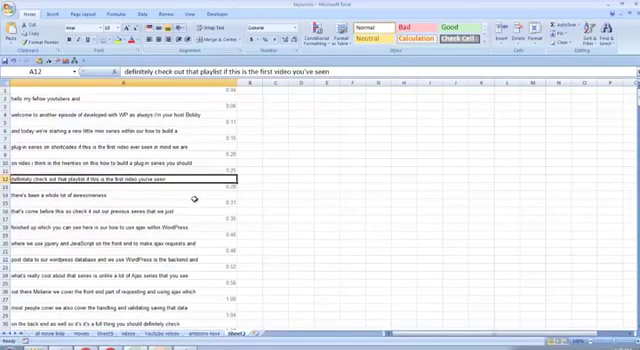
{"action": "left_click", "coordinate": [219, 188]}
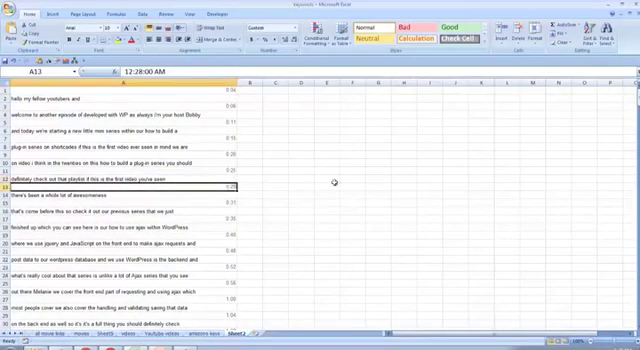
{"action": "left_click", "coordinate": [232, 106]}
{"action": "left_click", "coordinate": [266, 146]}
{"action": "left_click", "coordinate": [189, 80]}
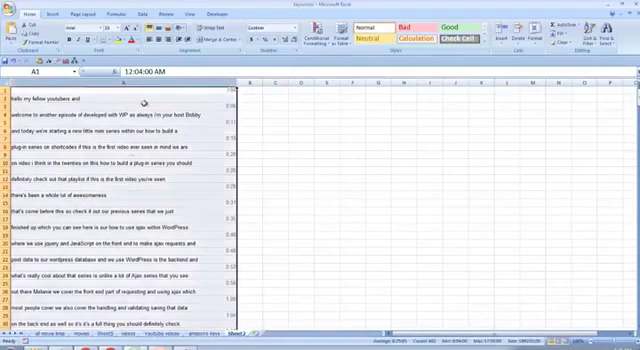
{"action": "left_click", "coordinate": [266, 253]}
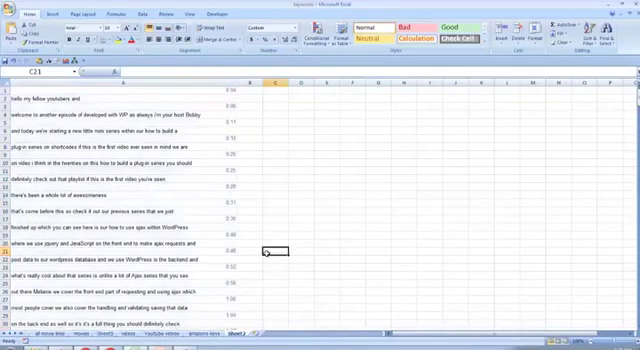
{"action": "left_click", "coordinate": [238, 83]}
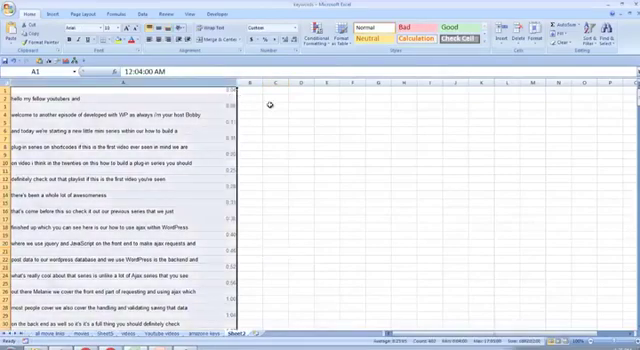
{"action": "left_click_drag", "start_coordinate": [236, 83], "coordinate": [290, 90]}
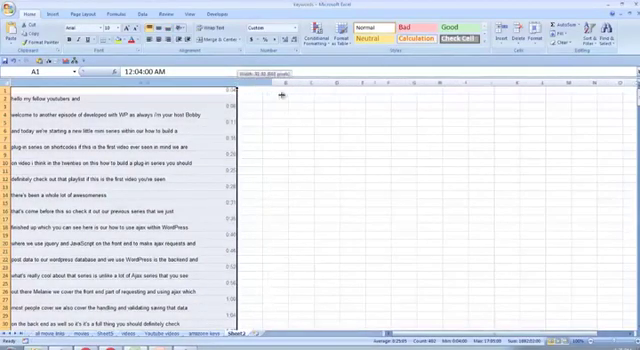
Step down through the transcript lines in column A, starting from A1
{"action": "left_click", "coordinate": [303, 172]}
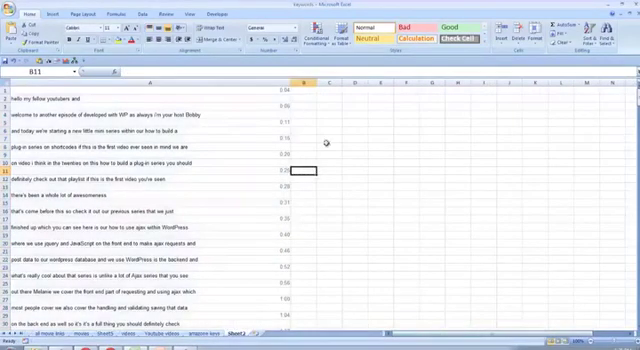
{"action": "left_click", "coordinate": [271, 92]}
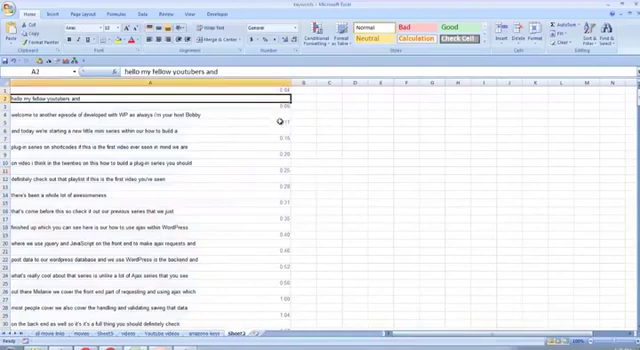
{"action": "left_click", "coordinate": [282, 123]}
{"action": "left_click", "coordinate": [286, 139]}
{"action": "left_click", "coordinate": [287, 155]}
{"action": "left_click", "coordinate": [283, 187]}
{"action": "left_click", "coordinate": [280, 203]}
{"action": "left_click", "coordinate": [298, 235]}
{"action": "left_click", "coordinate": [288, 90]}
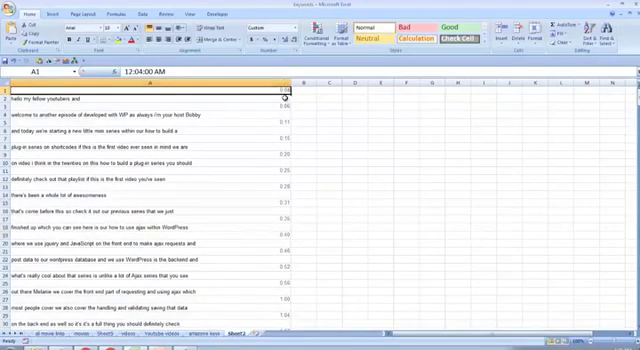
Try deleting timestamp cells with Delete, then undo the deletion
{"action": "key", "text": "Delete"}
{"action": "left_click", "coordinate": [287, 124]}
{"action": "key", "text": "Delete"}
{"action": "key", "text": "ctrl+z"}
{"action": "key", "text": "ctrl+z"}
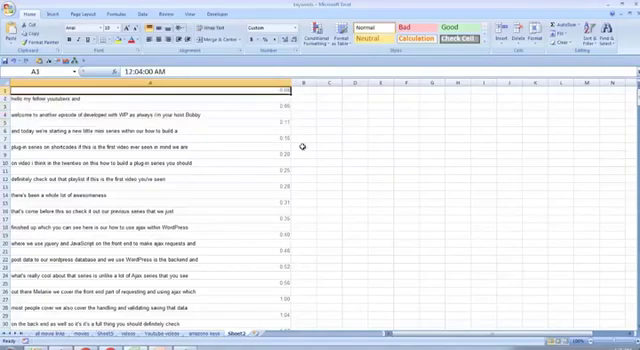
Find all cells containing ':' to list every timestamp in column A
{"action": "key", "text": "ctrl+f"}
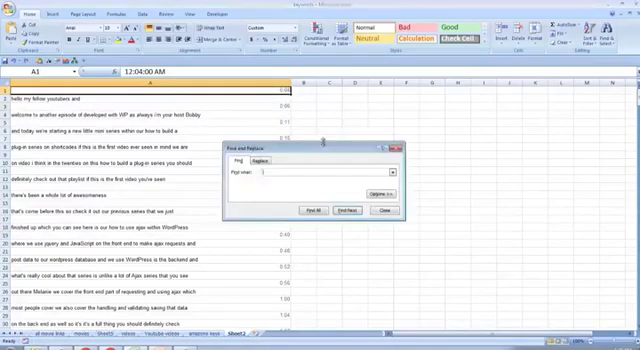
{"action": "left_click_drag", "start_coordinate": [322, 150], "coordinate": [353, 150]}
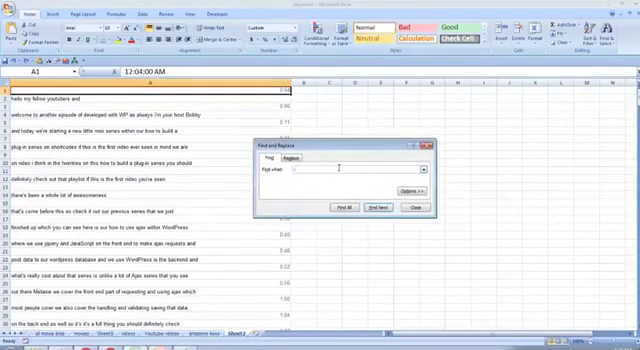
{"action": "left_click", "coordinate": [345, 208]}
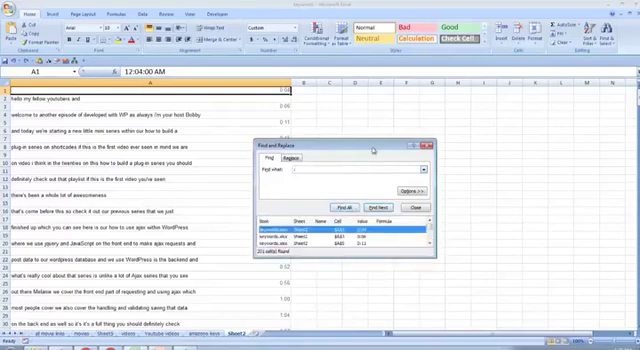
{"action": "left_click_drag", "start_coordinate": [374, 149], "coordinate": [383, 129]}
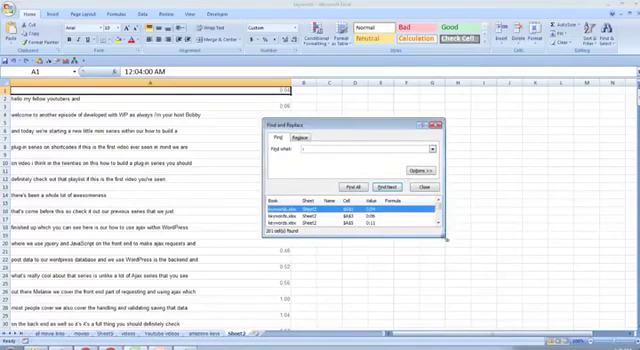
{"action": "left_click_drag", "start_coordinate": [444, 236], "coordinate": [469, 274]}
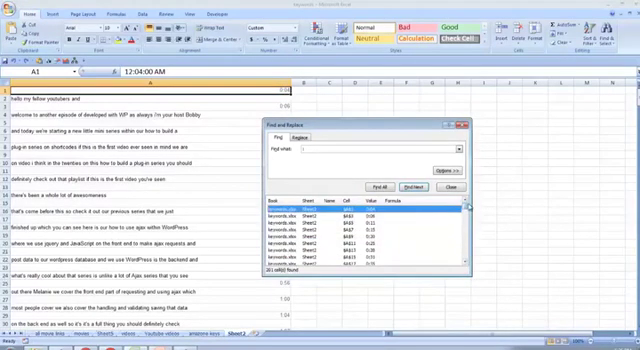
Select all found timestamp cells, close Find, and delete them
{"action": "key", "text": "ctrl+a"}
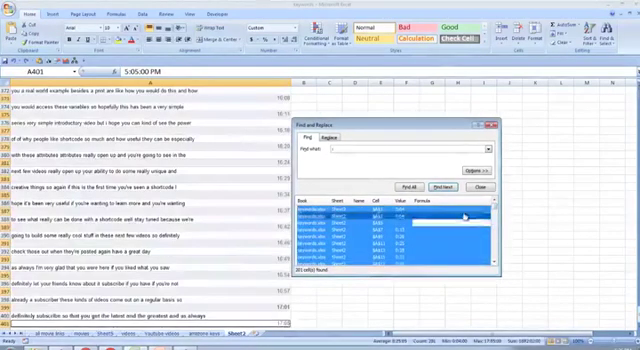
{"action": "left_click", "coordinate": [493, 126]}
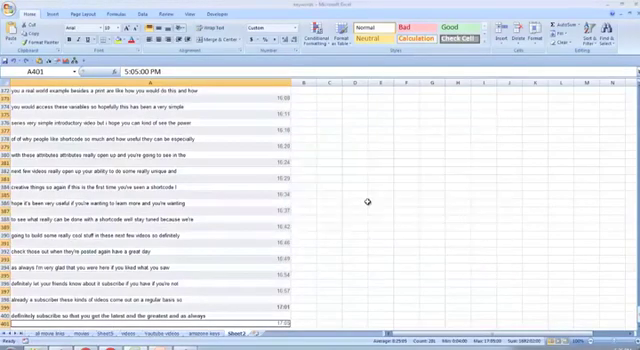
{"action": "key", "text": "Delete"}
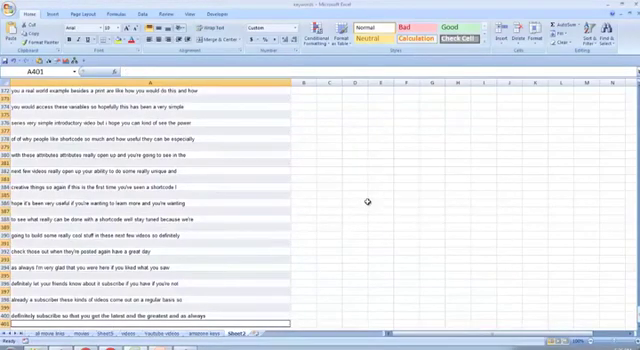
{"action": "left_click", "coordinate": [306, 227]}
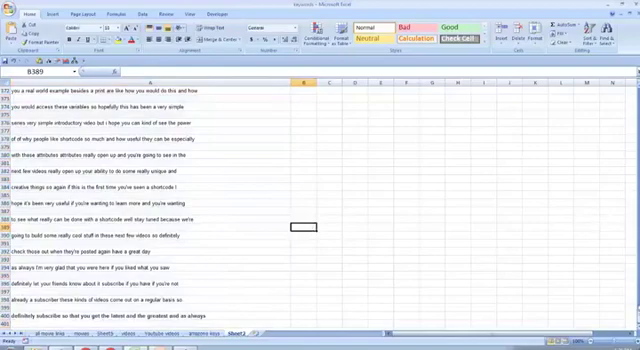
{"action": "left_click_drag", "start_coordinate": [631, 310], "coordinate": [632, 90]}
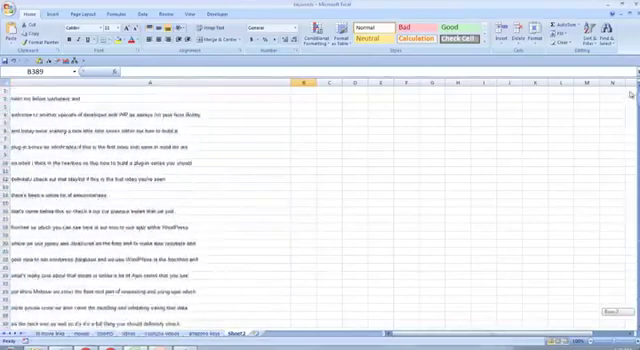
Select column A and choose Blanks in Go To Special via Ctrl+G
{"action": "left_click", "coordinate": [177, 91]}
{"action": "left_click", "coordinate": [212, 124]}
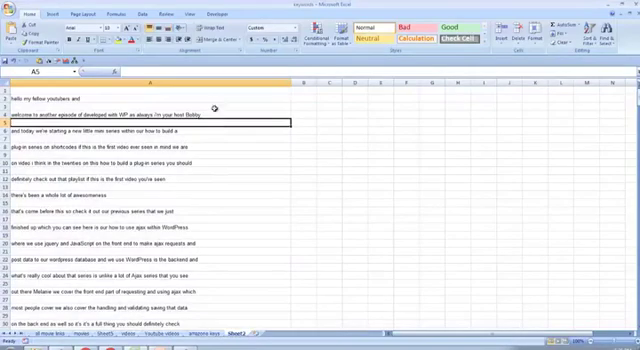
{"action": "left_click", "coordinate": [214, 101]}
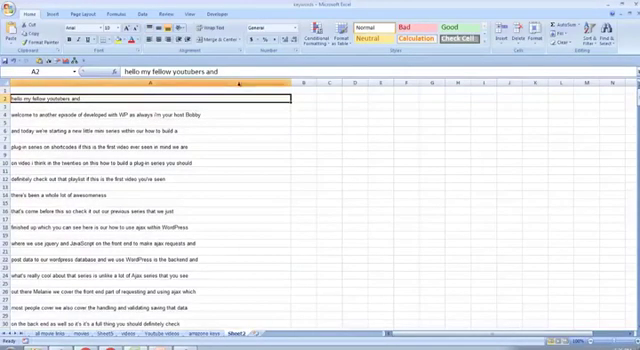
{"action": "left_click", "coordinate": [239, 83]}
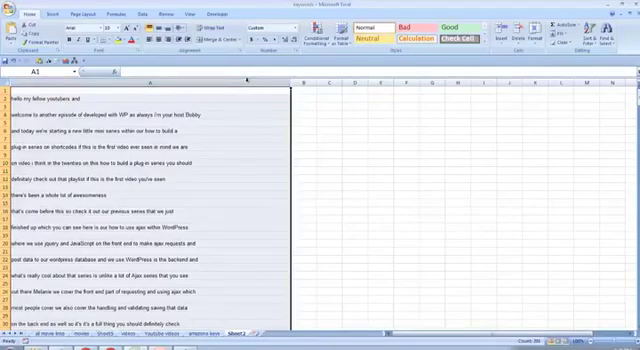
{"action": "key", "text": "ctrl+g"}
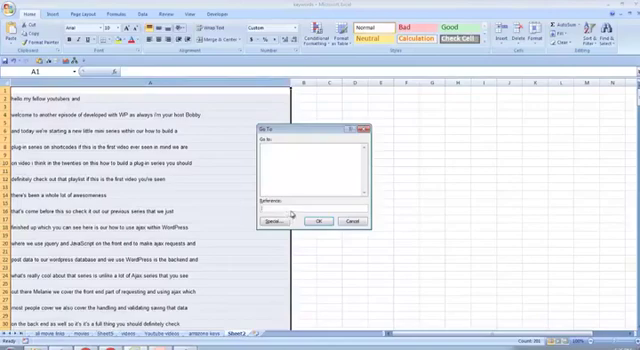
{"action": "left_click_drag", "start_coordinate": [300, 129], "coordinate": [353, 129]}
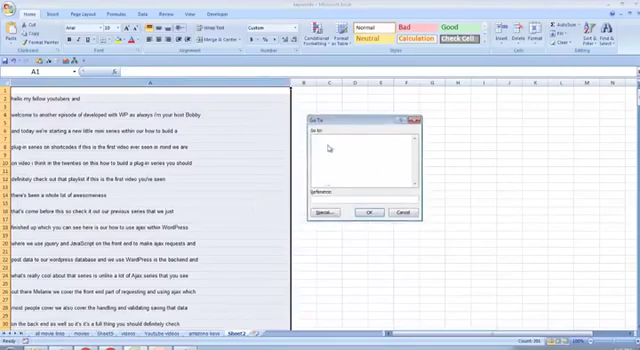
{"action": "left_click", "coordinate": [324, 212]}
{"action": "left_click", "coordinate": [317, 179]}
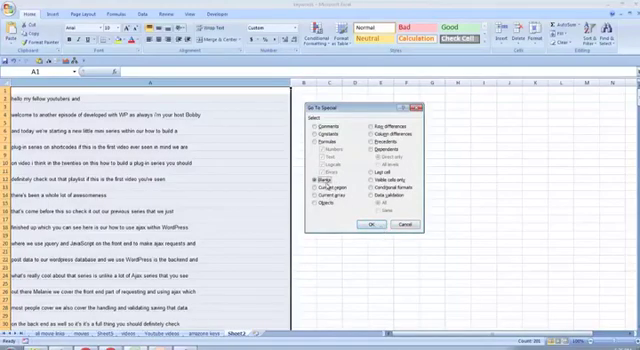
Select all blank cells in column A and bring up the Delete options with Ctrl+minus
{"action": "left_click", "coordinate": [371, 224]}
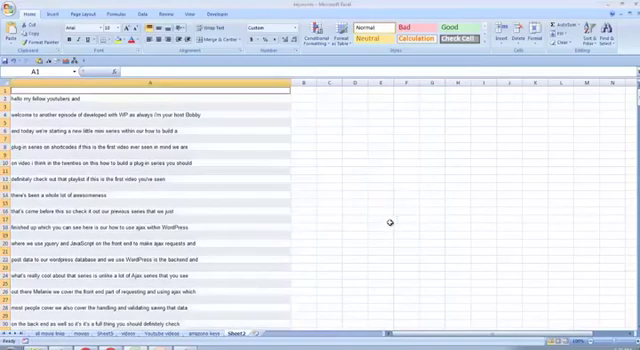
{"action": "scroll", "coordinate": [289, 214], "scroll_direction": "down", "scroll_amount": 4}
{"action": "scroll", "coordinate": [254, 209], "scroll_direction": "down", "scroll_amount": 1}
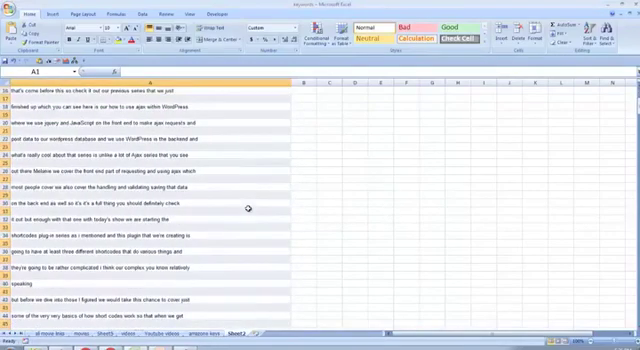
{"action": "scroll", "coordinate": [248, 209], "scroll_direction": "down", "scroll_amount": 1}
{"action": "scroll", "coordinate": [248, 209], "scroll_direction": "up", "scroll_amount": 10}
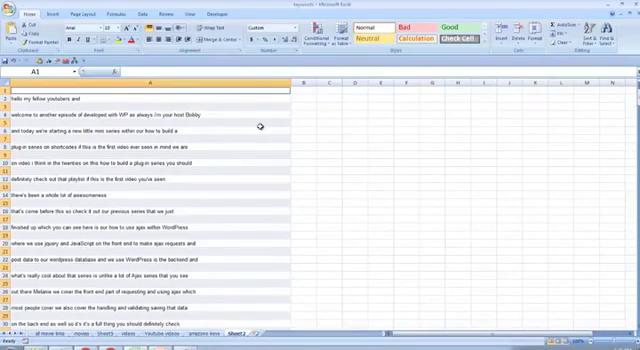
{"action": "key", "text": "ctrl+minus"}
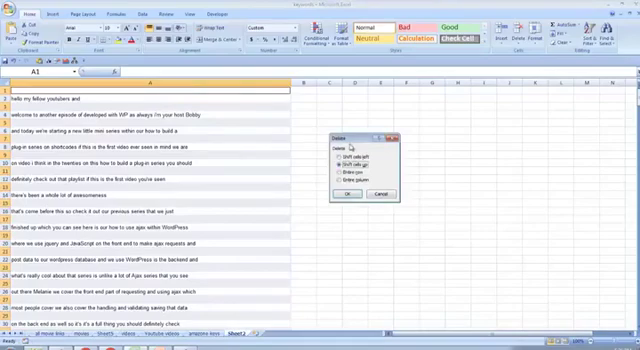
{"action": "left_click_drag", "start_coordinate": [358, 139], "coordinate": [350, 138]}
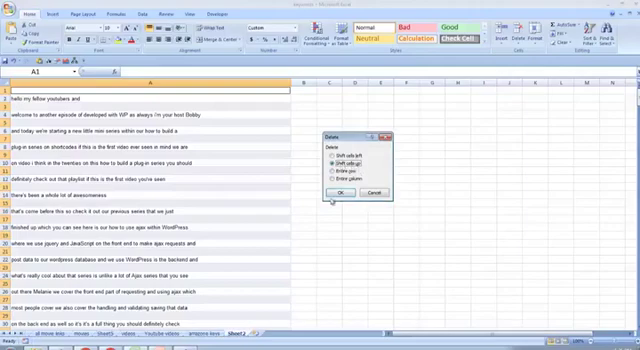
Confirm deleting the blank cells with cells shifted up, then check the remaining lines
{"action": "left_click", "coordinate": [343, 193]}
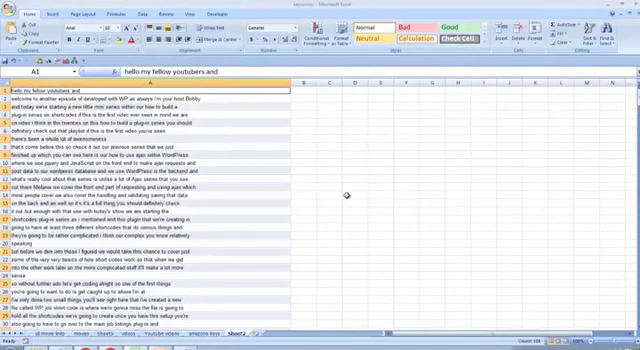
{"action": "left_click", "coordinate": [348, 195]}
{"action": "left_click", "coordinate": [207, 90]}
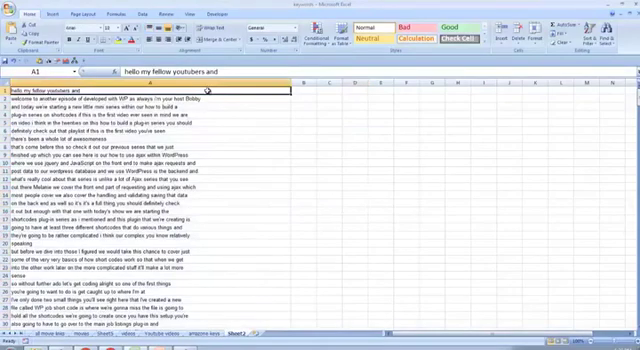
{"action": "left_click", "coordinate": [200, 148]}
{"action": "left_click", "coordinate": [196, 193]}
{"action": "left_click", "coordinate": [196, 209]}
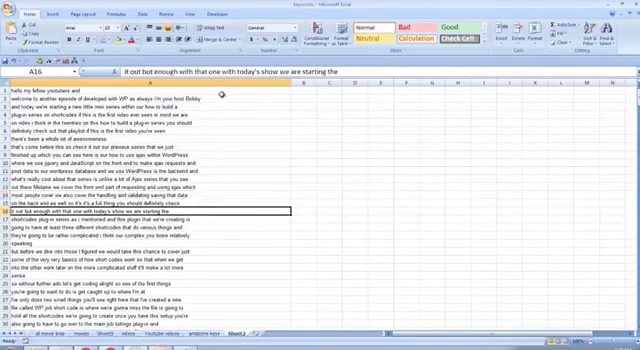
Select all transcript lines from A1 down, copy them, and return to the browser
{"action": "mouse_move", "coordinate": [222, 93]}
{"action": "left_mouse_down"}
{"action": "mouse_move", "coordinate": [200, 289]}
{"action": "mouse_move", "coordinate": [211, 274]}
{"action": "mouse_move", "coordinate": [252, 92]}
{"action": "mouse_move", "coordinate": [237, 266]}
{"action": "left_mouse_up"}
{"action": "left_click", "coordinate": [246, 244]}
{"action": "left_click", "coordinate": [248, 90]}
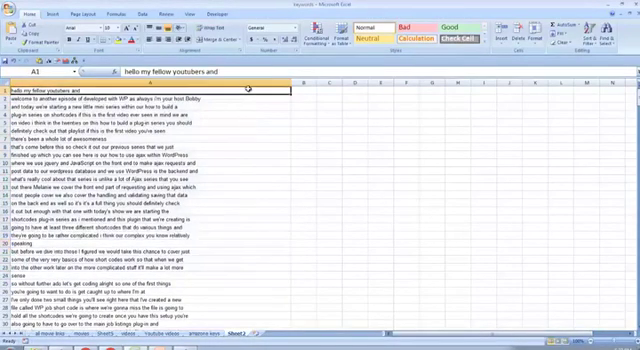
{"action": "key", "text": "ctrl+shift+Down"}
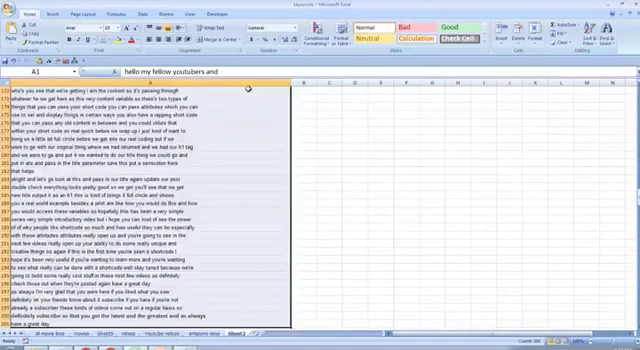
{"action": "key", "text": "ctrl+c"}
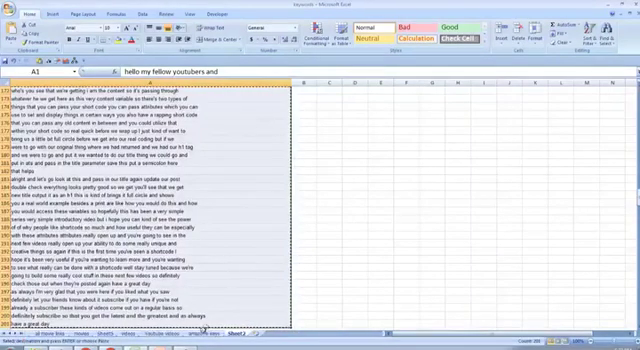
{"action": "key", "text": "alt+Tab"}
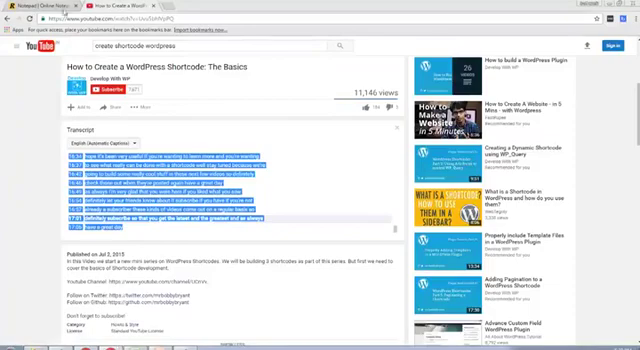
Replace the Online Notepad text with the transcript starting 'hello my fellow youtubers'
{"action": "left_click", "coordinate": [50, 5]}
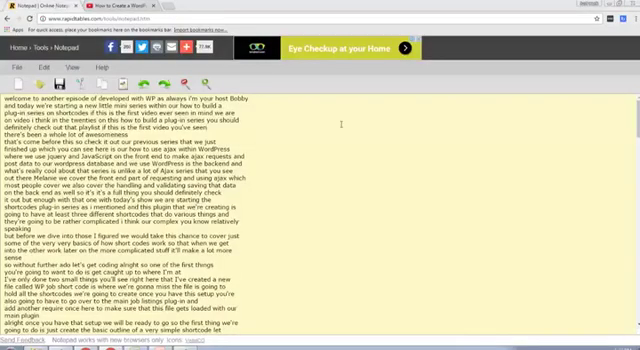
{"action": "key", "text": "ctrl+a"}
{"action": "key", "text": "Delete"}
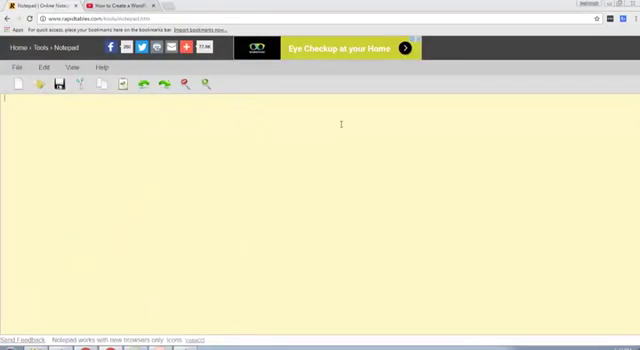
{"action": "key", "text": "ctrl+v"}
{"action": "scroll", "coordinate": [339, 184], "scroll_direction": "down", "scroll_amount": 5}
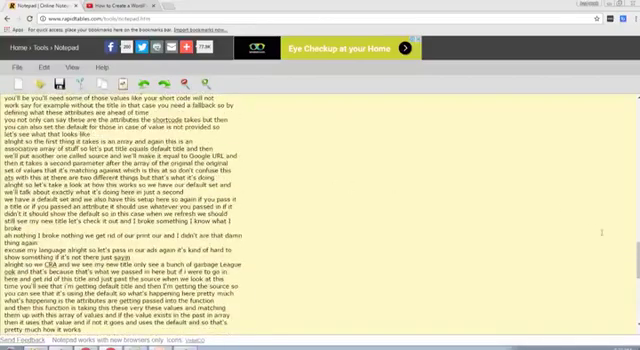
{"action": "scroll", "coordinate": [320, 220], "scroll_direction": "up", "scroll_amount": 10}
{"action": "scroll", "coordinate": [320, 220], "scroll_direction": "up", "scroll_amount": 10}
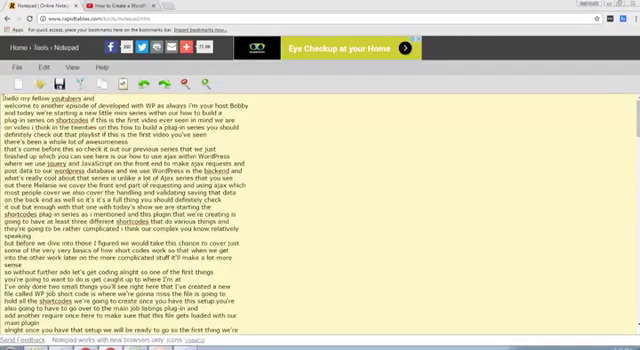
Select and deselect several transcript lines, then place the cursor after 'and' on line one
{"action": "mouse_move", "coordinate": [5, 98]}
{"action": "left_mouse_down"}
{"action": "mouse_move", "coordinate": [120, 97]}
{"action": "mouse_move", "coordinate": [6, 98]}
{"action": "left_mouse_up"}
{"action": "left_click", "coordinate": [96, 98]}
{"action": "left_click_drag", "start_coordinate": [93, 105], "coordinate": [235, 105]}
{"action": "left_click", "coordinate": [241, 113]}
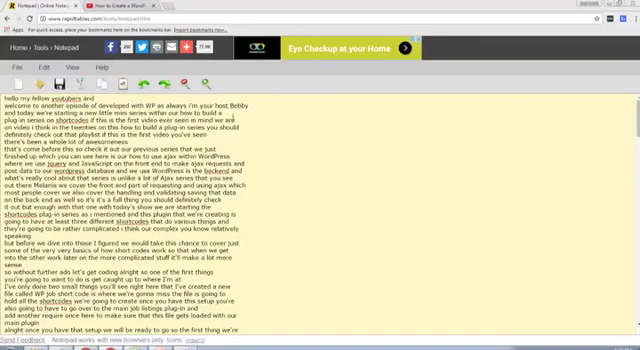
{"action": "left_click_drag", "start_coordinate": [157, 141], "coordinate": [4, 142]}
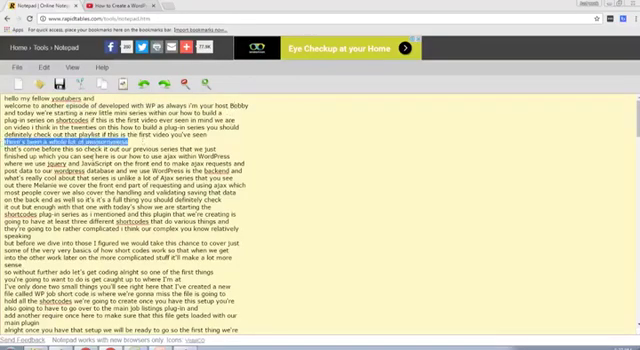
{"action": "double_click", "coordinate": [17, 235]}
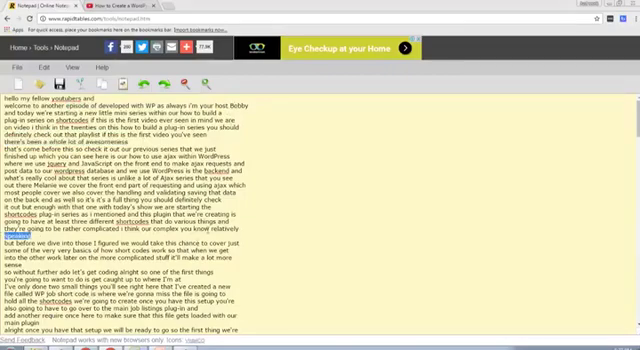
{"action": "left_click", "coordinate": [207, 229]}
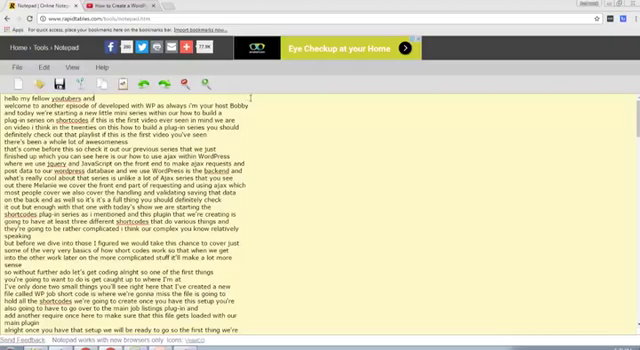
{"action": "type", "text": ","}
{"action": "left_click", "coordinate": [256, 101]}
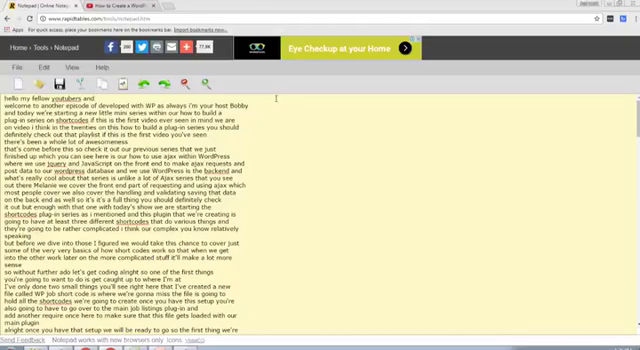
Try joining the transcript's opening lines, then undo and paste the line-by-line transcript back
{"action": "left_click_drag", "start_coordinate": [4, 105], "coordinate": [243, 104]}
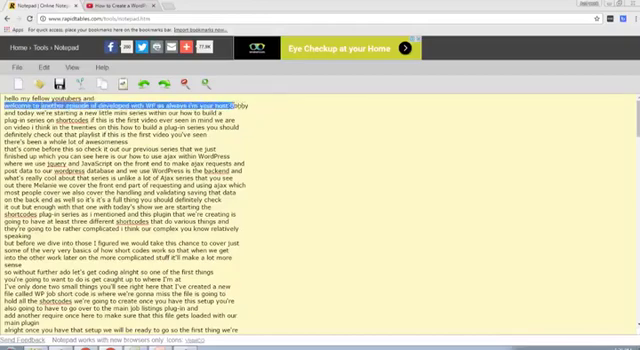
{"action": "left_click", "coordinate": [89, 100]}
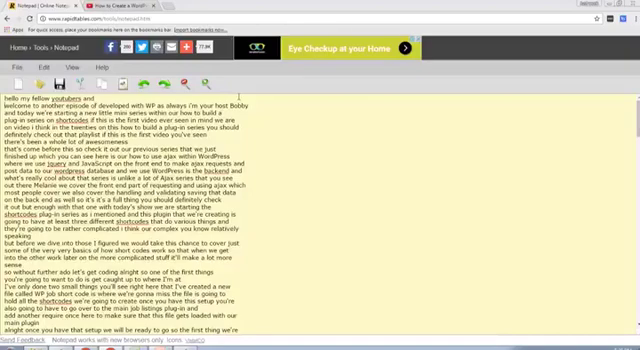
{"action": "key", "text": "BackSpace"}
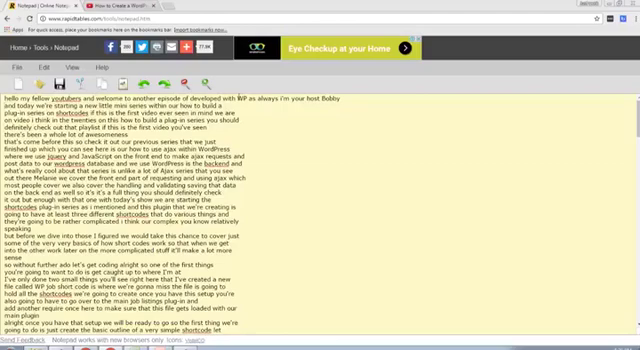
{"action": "key", "text": "BackSpace"}
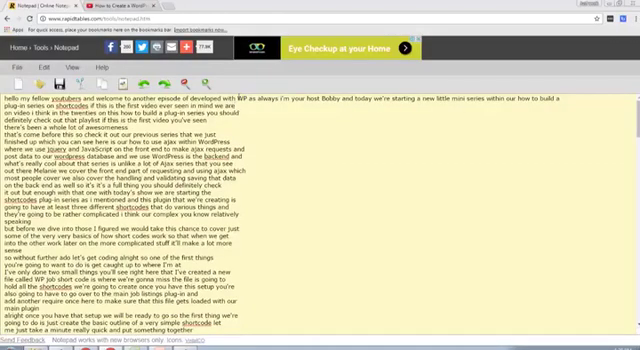
{"action": "key", "text": "BackSpace"}
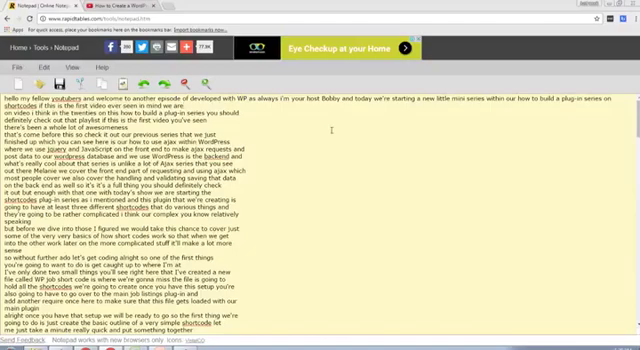
{"action": "key", "text": "ctrl+z"}
{"action": "key", "text": "ctrl+z"}
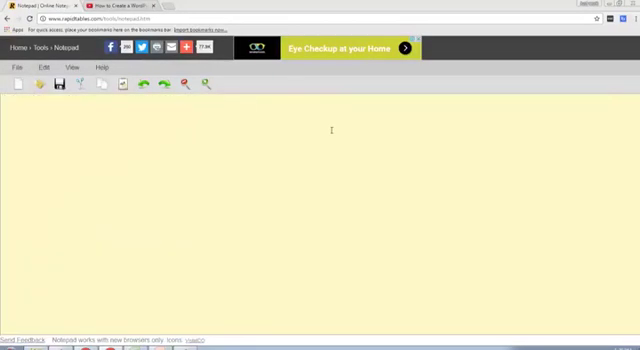
{"action": "key", "text": "ctrl+v"}
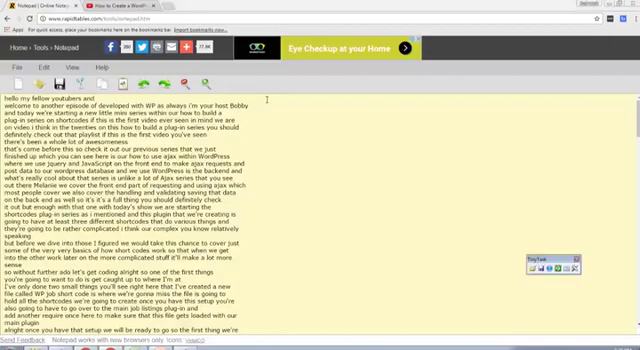
{"action": "key", "text": "ctrl+shift+alt+r"}
{"action": "left_click_drag", "start_coordinate": [560, 259], "coordinate": [558, 208]}
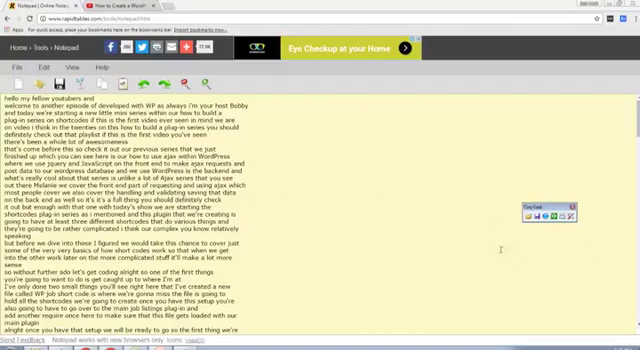
{"action": "left_click_drag", "start_coordinate": [560, 212], "coordinate": [542, 201]}
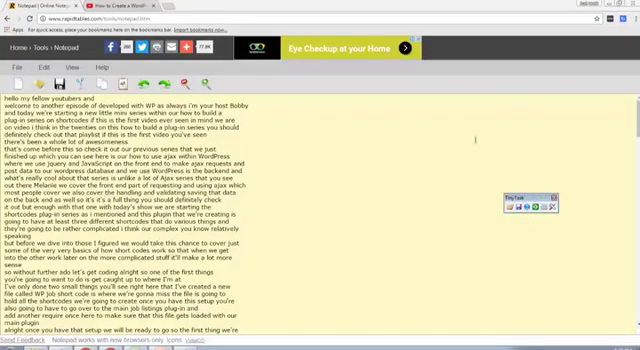
{"action": "left_click", "coordinate": [553, 207]}
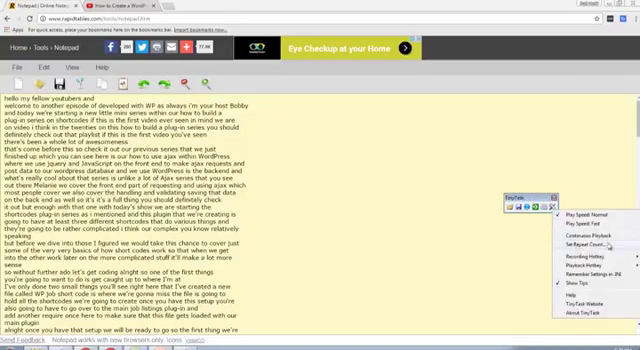
{"action": "left_click", "coordinate": [498, 121]}
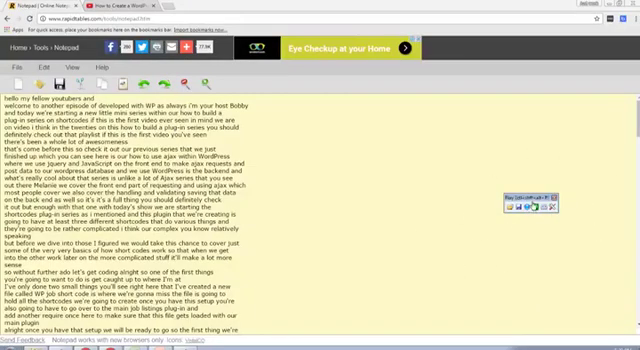
{"action": "mouse_move", "coordinate": [535, 196]}
{"action": "left_mouse_down"}
{"action": "mouse_move", "coordinate": [547, 194]}
{"action": "mouse_move", "coordinate": [548, 182]}
{"action": "left_mouse_up"}
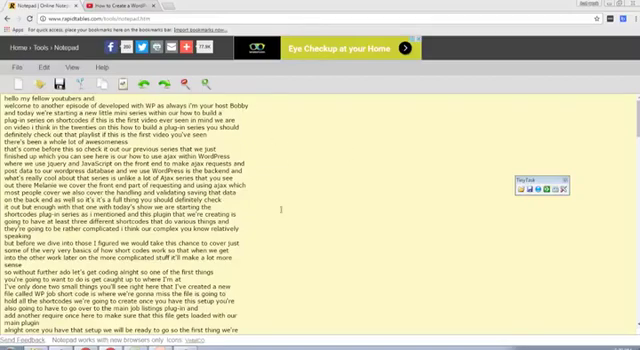
{"action": "scroll", "coordinate": [287, 219], "scroll_direction": "down", "scroll_amount": 8}
{"action": "scroll", "coordinate": [287, 219], "scroll_direction": "down", "scroll_amount": 8}
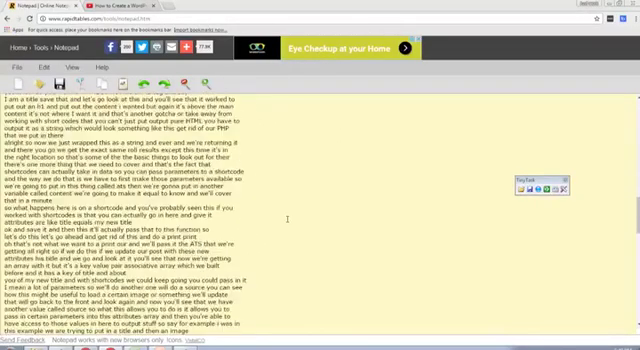
{"action": "scroll", "coordinate": [287, 219], "scroll_direction": "down", "scroll_amount": 5}
{"action": "scroll", "coordinate": [287, 219], "scroll_direction": "down", "scroll_amount": 5}
{"action": "scroll", "coordinate": [260, 215], "scroll_direction": "down", "scroll_amount": 5}
{"action": "scroll", "coordinate": [238, 212], "scroll_direction": "down", "scroll_amount": 5}
{"action": "scroll", "coordinate": [238, 213], "scroll_direction": "up", "scroll_amount": 5}
{"action": "scroll", "coordinate": [238, 213], "scroll_direction": "up", "scroll_amount": 5}
{"action": "scroll", "coordinate": [230, 160], "scroll_direction": "up", "scroll_amount": 5}
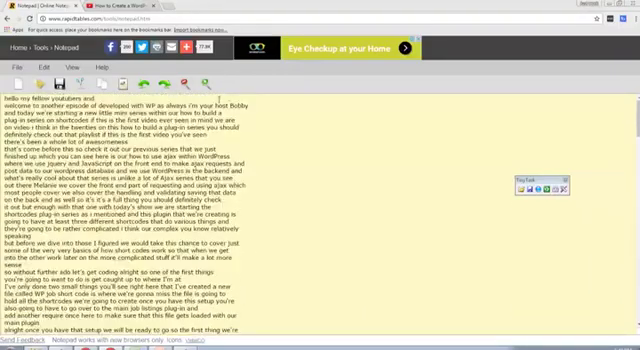
Delete the comma after 'youtubers and' and record a TinyTask macro joining the next two lines
{"action": "left_click", "coordinate": [255, 100]}
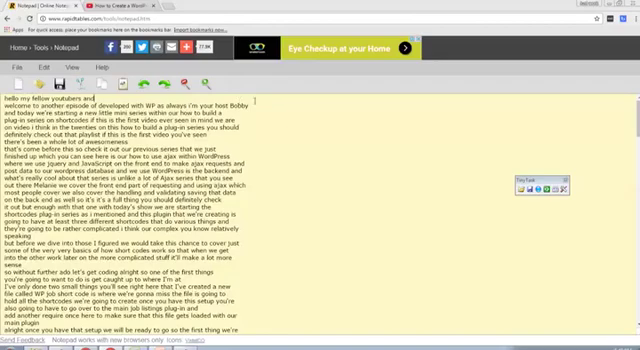
{"action": "type", "text": ","}
{"action": "key", "text": "BackSpace"}
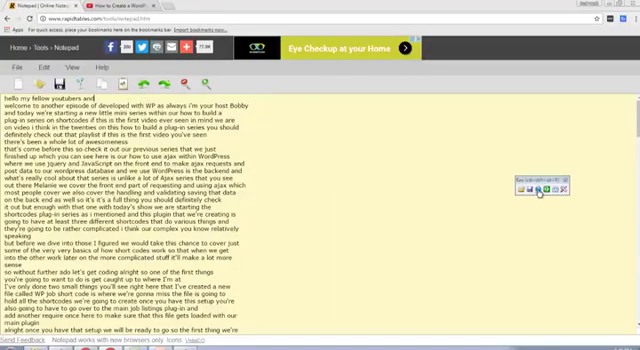
{"action": "left_click", "coordinate": [538, 191]}
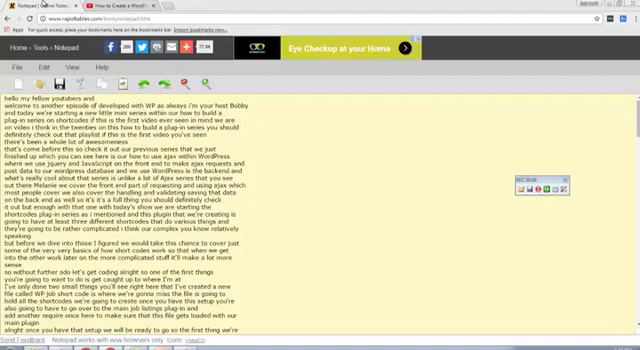
{"action": "key", "text": "BackSpace"}
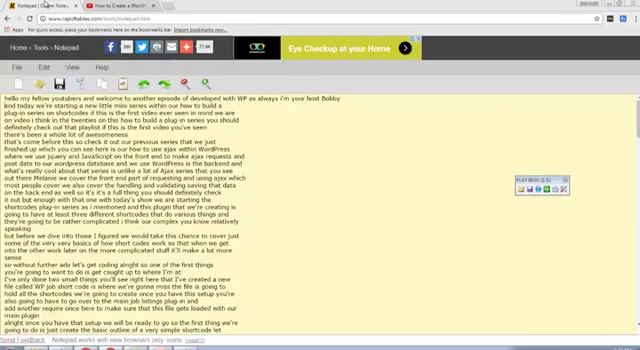
{"action": "key", "text": "BackSpace"}
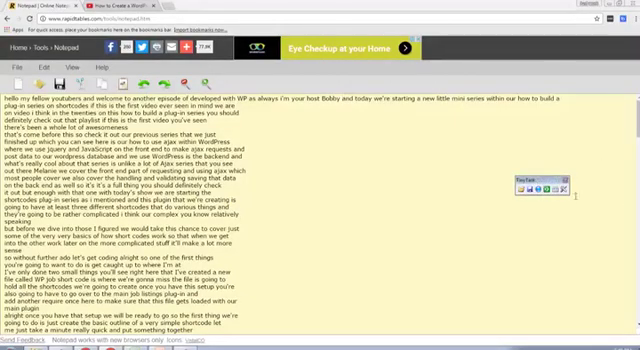
Set TinyTask to repeat 50 times at Fast play speed and start playback
{"action": "left_click", "coordinate": [556, 189]}
{"action": "left_click", "coordinate": [585, 227]}
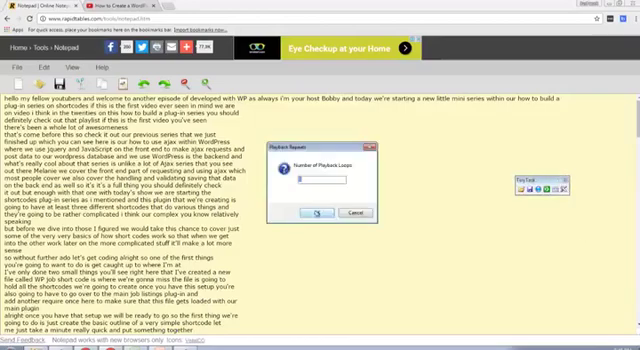
{"action": "type", "text": "50"}
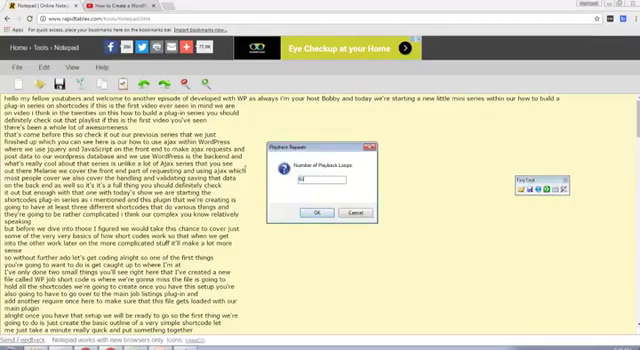
{"action": "left_click", "coordinate": [317, 212]}
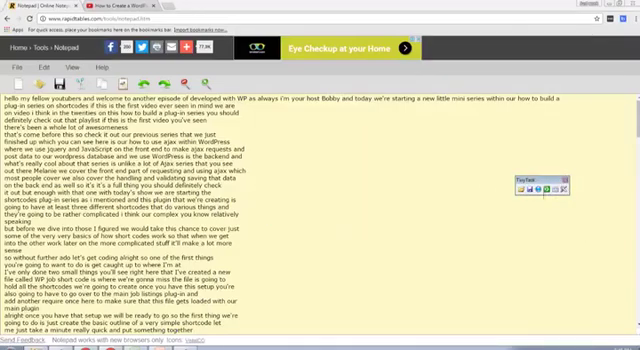
{"action": "left_click", "coordinate": [563, 189]}
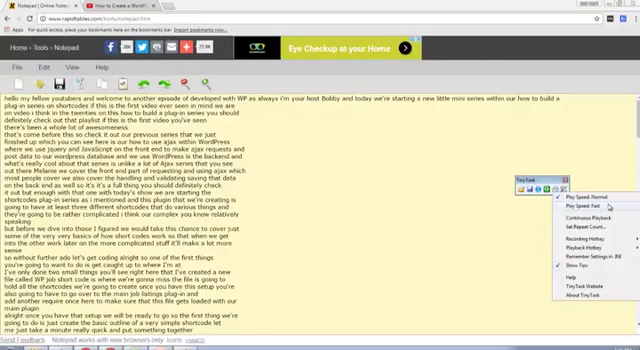
{"action": "left_click", "coordinate": [609, 207]}
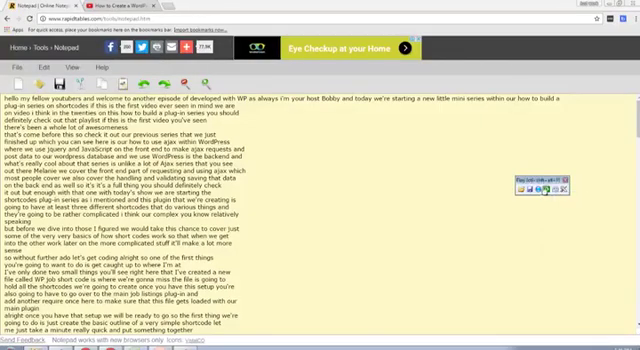
{"action": "left_click", "coordinate": [547, 190]}
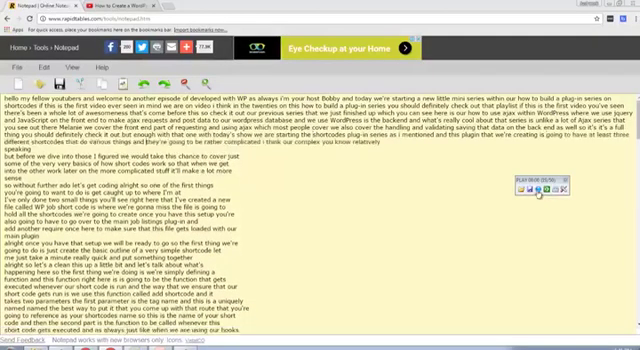
Join the remaining transcript lines, move TinyTask aside, and select the merged paragraph
{"action": "key", "text": "Delete"}
{"action": "key", "text": "Delete"}
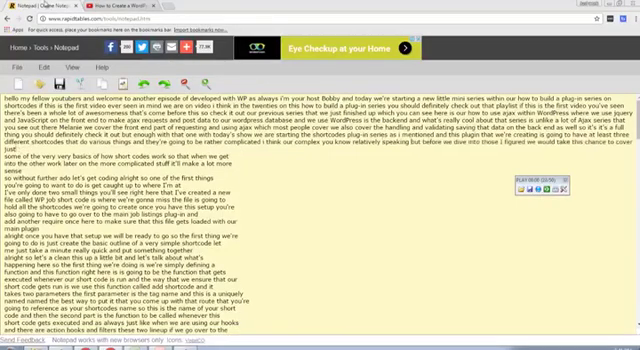
{"action": "key", "text": "Delete"}
{"action": "key", "text": "Delete"}
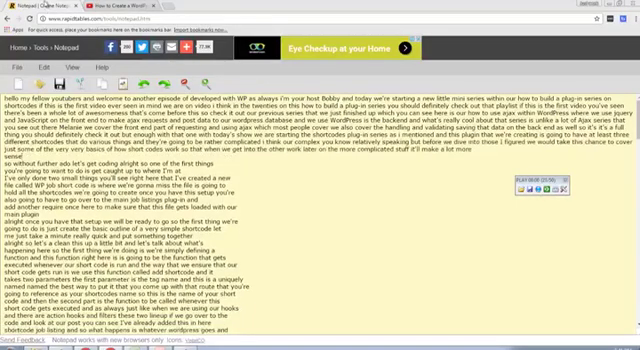
{"action": "key", "text": "Delete"}
{"action": "key", "text": "Delete"}
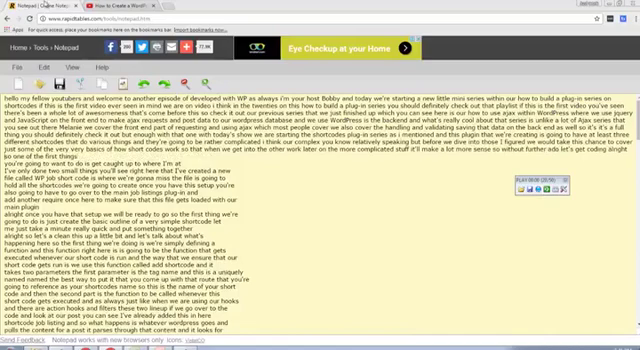
{"action": "key", "text": "Delete"}
{"action": "key", "text": "Delete"}
{"action": "key", "text": "Delete"}
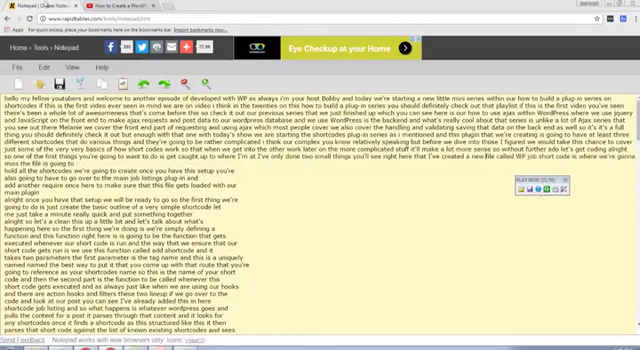
{"action": "key", "text": "Delete"}
{"action": "key", "text": "Delete"}
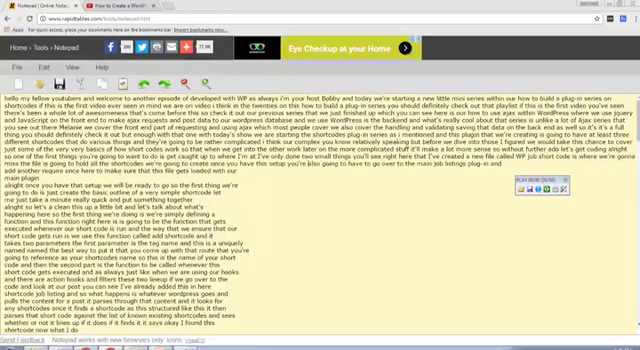
{"action": "key", "text": "Delete"}
{"action": "key", "text": "Delete"}
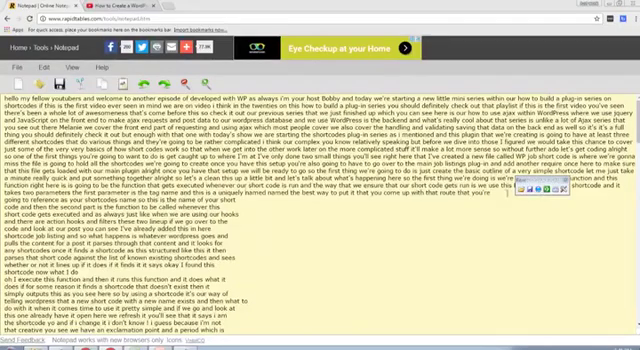
{"action": "left_click_drag", "start_coordinate": [537, 186], "coordinate": [517, 230]}
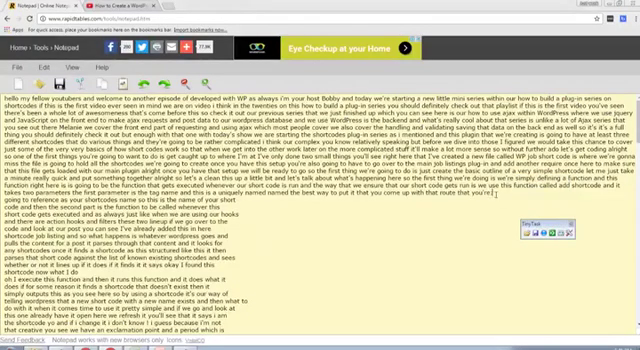
{"action": "scroll", "coordinate": [495, 193], "scroll_direction": "down", "scroll_amount": 5}
{"action": "scroll", "coordinate": [495, 193], "scroll_direction": "up", "scroll_amount": 5}
{"action": "mouse_move", "coordinate": [460, 190]}
{"action": "left_mouse_down"}
{"action": "mouse_move", "coordinate": [331, 98]}
{"action": "mouse_move", "coordinate": [4, 98]}
{"action": "left_mouse_up"}
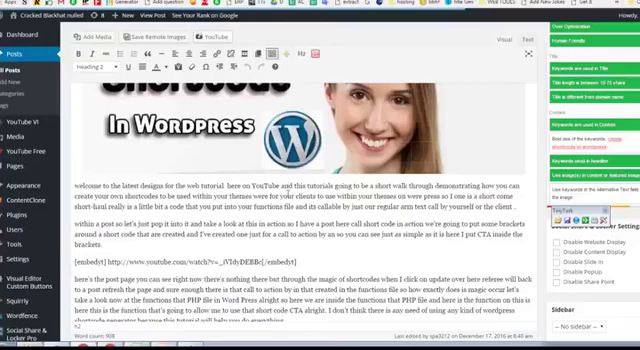
{"action": "scroll", "coordinate": [300, 220], "scroll_direction": "up", "scroll_amount": 2}
{"action": "scroll", "coordinate": [300, 220], "scroll_direction": "up", "scroll_amount": 2}
{"action": "scroll", "coordinate": [300, 220], "scroll_direction": "down", "scroll_amount": 5}
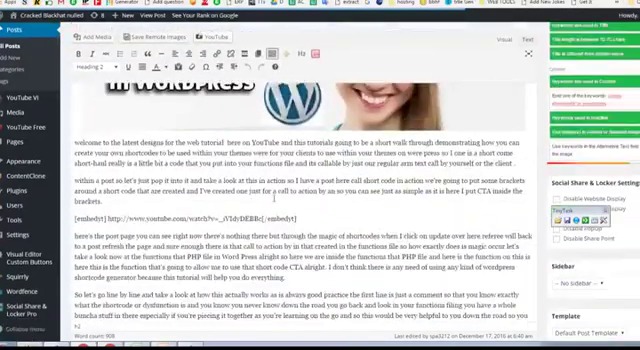
{"action": "scroll", "coordinate": [300, 220], "scroll_direction": "down", "scroll_amount": 4}
{"action": "scroll", "coordinate": [297, 190], "scroll_direction": "down", "scroll_amount": 5}
{"action": "scroll", "coordinate": [297, 190], "scroll_direction": "up", "scroll_amount": 5}
{"action": "scroll", "coordinate": [297, 190], "scroll_direction": "up", "scroll_amount": 3}
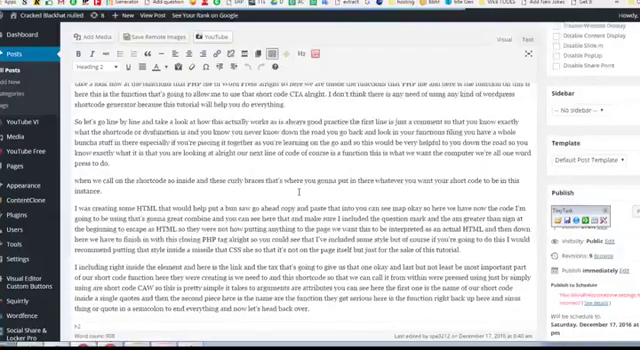
{"action": "scroll", "coordinate": [297, 190], "scroll_direction": "up", "scroll_amount": 2}
{"action": "scroll", "coordinate": [298, 190], "scroll_direction": "up", "scroll_amount": 2}
{"action": "scroll", "coordinate": [305, 180], "scroll_direction": "up", "scroll_amount": 1}
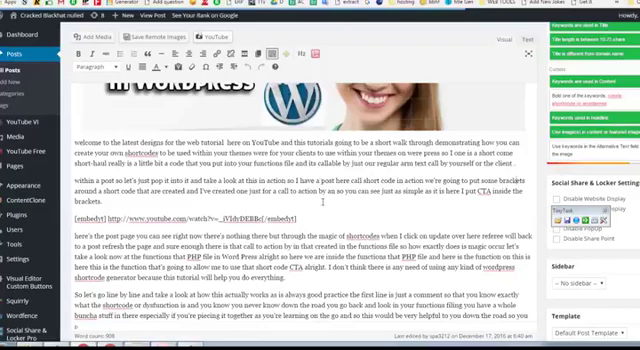
Highlight, then deselect, the paragraph beginning 'within a post' while reviewing the post body
{"action": "left_click_drag", "start_coordinate": [103, 201], "coordinate": [76, 178]}
{"action": "left_click", "coordinate": [76, 178]}
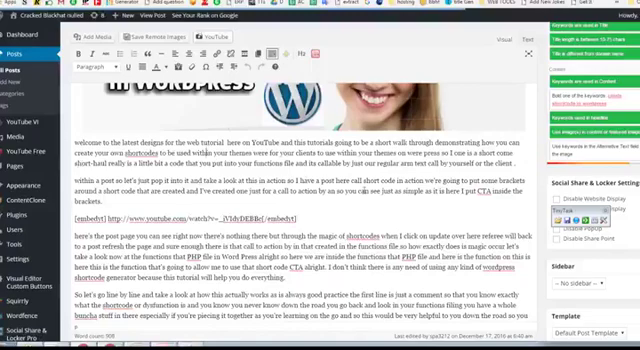
{"action": "scroll", "coordinate": [310, 236], "scroll_direction": "down", "scroll_amount": 2}
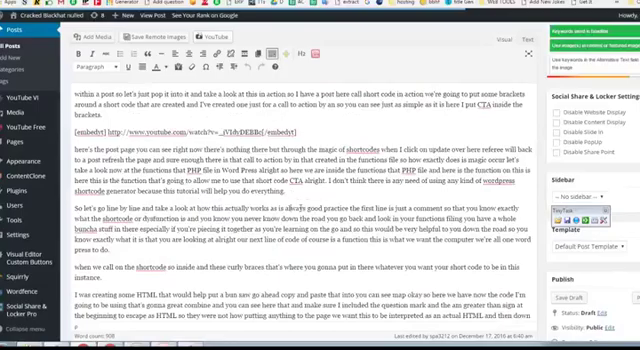
{"action": "scroll", "coordinate": [300, 205], "scroll_direction": "down", "scroll_amount": 2}
{"action": "scroll", "coordinate": [295, 218], "scroll_direction": "down", "scroll_amount": 5}
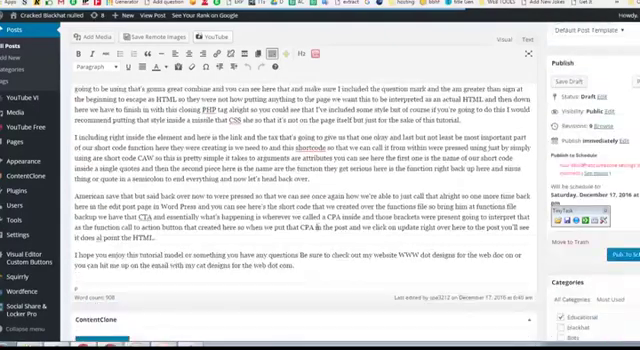
{"action": "scroll", "coordinate": [365, 232], "scroll_direction": "up", "scroll_amount": 7}
{"action": "scroll", "coordinate": [363, 240], "scroll_direction": "up", "scroll_amount": 5}
{"action": "scroll", "coordinate": [363, 240], "scroll_direction": "up", "scroll_amount": 6}
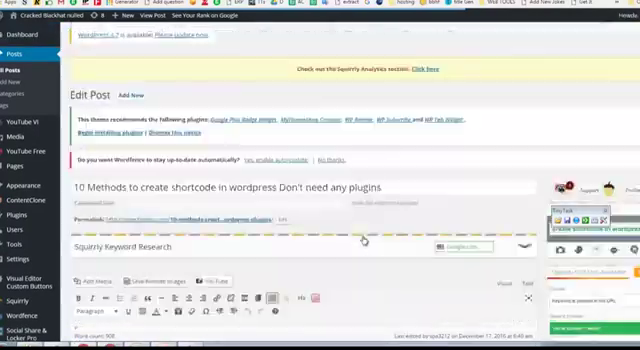
{"action": "scroll", "coordinate": [363, 240], "scroll_direction": "down", "scroll_amount": 4}
{"action": "scroll", "coordinate": [287, 228], "scroll_direction": "down", "scroll_amount": 2}
{"action": "scroll", "coordinate": [287, 228], "scroll_direction": "down", "scroll_amount": 1}
{"action": "scroll", "coordinate": [287, 228], "scroll_direction": "up", "scroll_amount": 2}
{"action": "scroll", "coordinate": [300, 230], "scroll_direction": "up", "scroll_amount": 2}
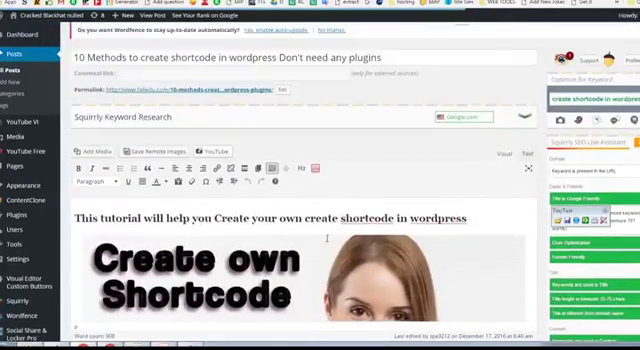
{"action": "scroll", "coordinate": [342, 206], "scroll_direction": "down", "scroll_amount": 3}
{"action": "scroll", "coordinate": [342, 206], "scroll_direction": "down", "scroll_amount": 5}
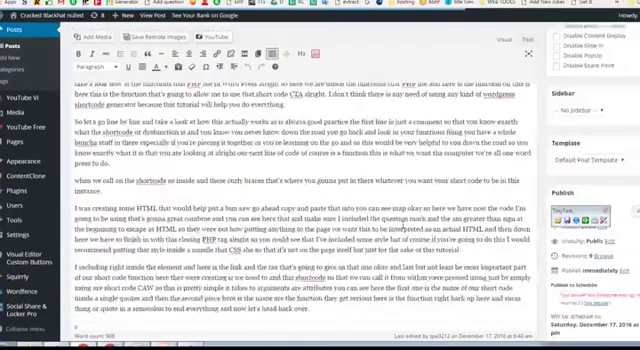
{"action": "scroll", "coordinate": [342, 206], "scroll_direction": "down", "scroll_amount": 5}
{"action": "scroll", "coordinate": [344, 160], "scroll_direction": "up", "scroll_amount": 3}
{"action": "scroll", "coordinate": [410, 183], "scroll_direction": "up", "scroll_amount": 1}
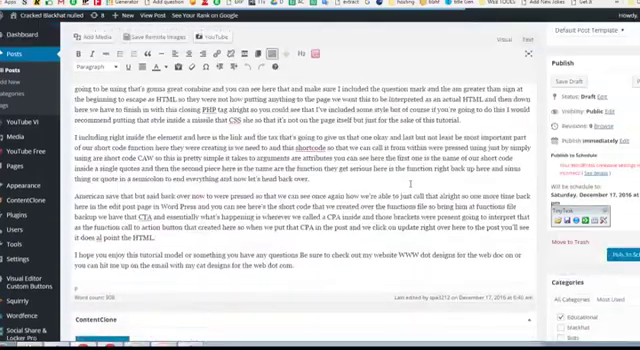
{"action": "scroll", "coordinate": [410, 183], "scroll_direction": "up", "scroll_amount": 1}
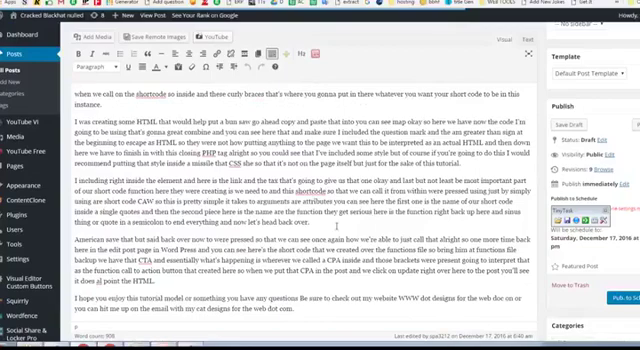
Drag-select the whole paragraph from its end back to 'I including right inside'
{"action": "left_click", "coordinate": [337, 226]}
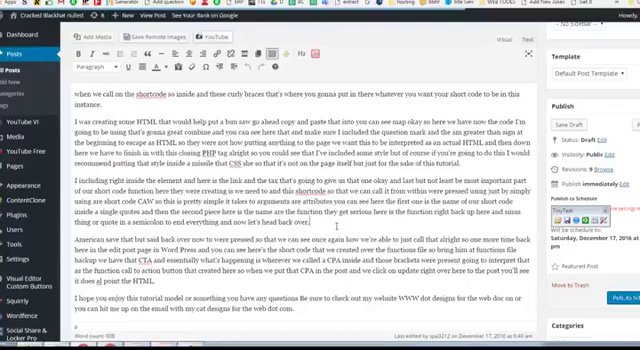
{"action": "mouse_move", "coordinate": [337, 226]}
{"action": "left_mouse_down"}
{"action": "mouse_move", "coordinate": [293, 181]}
{"action": "mouse_move", "coordinate": [73, 180]}
{"action": "mouse_move", "coordinate": [296, 212]}
{"action": "mouse_move", "coordinate": [318, 223]}
{"action": "mouse_move", "coordinate": [414, 211]}
{"action": "mouse_move", "coordinate": [348, 190]}
{"action": "mouse_move", "coordinate": [350, 220]}
{"action": "mouse_move", "coordinate": [378, 201]}
{"action": "mouse_move", "coordinate": [360, 190]}
{"action": "mouse_move", "coordinate": [350, 217]}
{"action": "left_mouse_up"}
{"action": "left_click", "coordinate": [340, 223]}
{"action": "left_click", "coordinate": [347, 221]}
{"action": "left_click", "coordinate": [362, 190]}
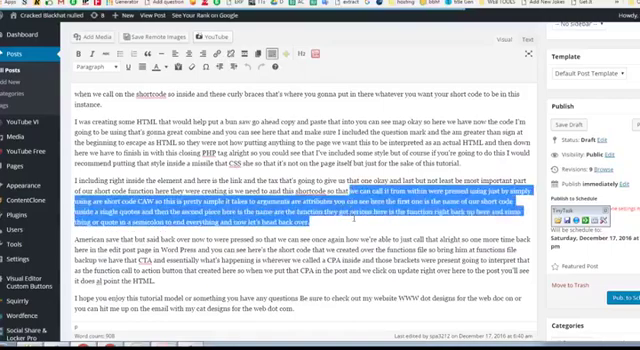
{"action": "left_click", "coordinate": [353, 218]}
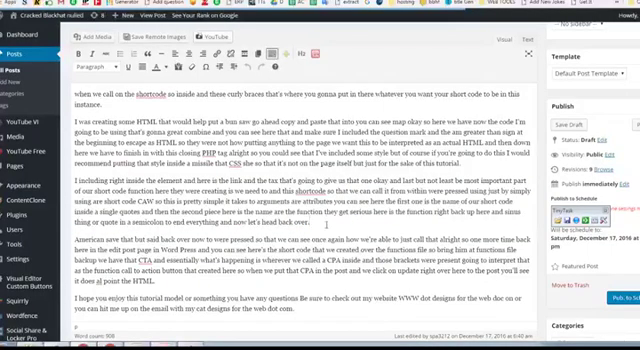
{"action": "left_click_drag", "start_coordinate": [325, 224], "coordinate": [325, 181]}
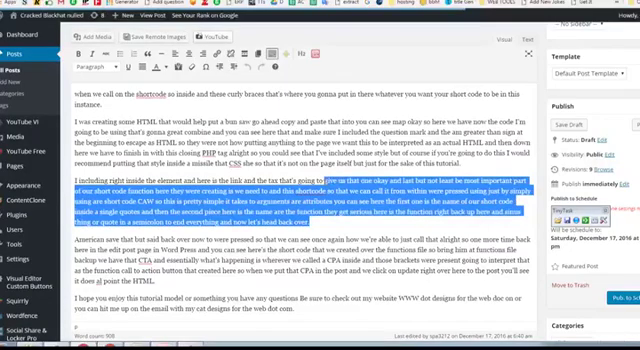
{"action": "left_click", "coordinate": [323, 224]}
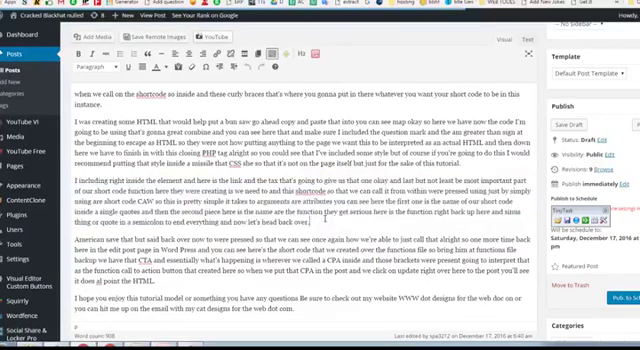
{"action": "mouse_move", "coordinate": [310, 222]}
{"action": "left_mouse_down"}
{"action": "mouse_move", "coordinate": [270, 181]}
{"action": "mouse_move", "coordinate": [316, 222]}
{"action": "mouse_move", "coordinate": [298, 181]}
{"action": "mouse_move", "coordinate": [316, 222]}
{"action": "mouse_move", "coordinate": [298, 181]}
{"action": "mouse_move", "coordinate": [220, 181]}
{"action": "mouse_move", "coordinate": [318, 222]}
{"action": "mouse_move", "coordinate": [75, 181]}
{"action": "left_mouse_up"}
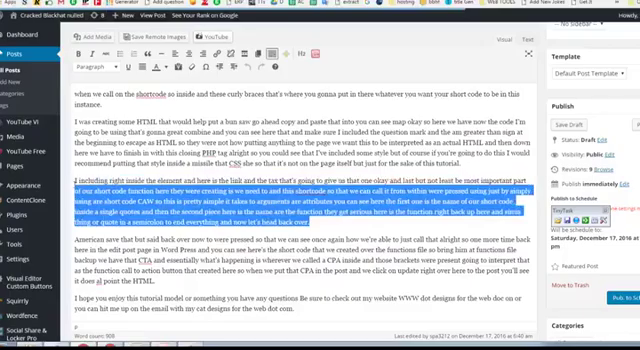
Deselect the paragraph and tick the 'wordpress for beginners' category
{"action": "left_click", "coordinate": [75, 181]}
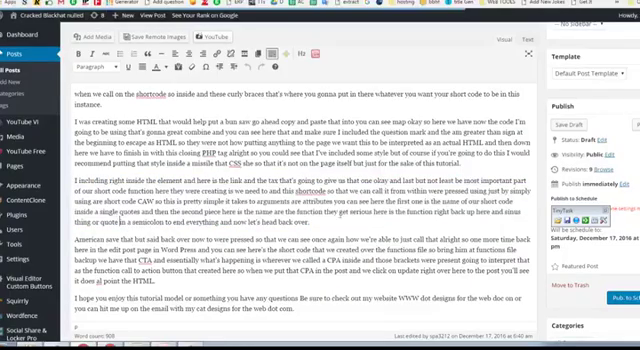
{"action": "scroll", "coordinate": [355, 217], "scroll_direction": "up", "scroll_amount": 2}
{"action": "scroll", "coordinate": [355, 217], "scroll_direction": "down", "scroll_amount": 2}
{"action": "scroll", "coordinate": [365, 218], "scroll_direction": "up", "scroll_amount": 2}
{"action": "scroll", "coordinate": [370, 218], "scroll_direction": "down", "scroll_amount": 4}
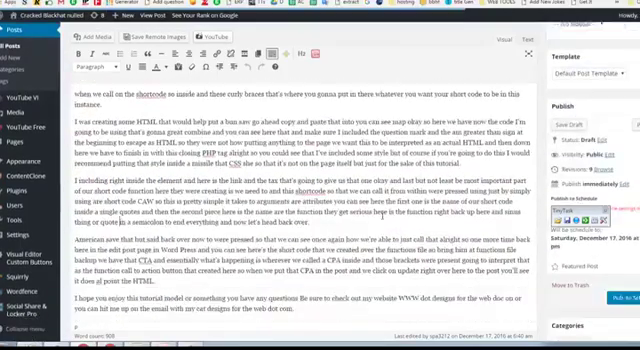
{"action": "scroll", "coordinate": [383, 219], "scroll_direction": "down", "scroll_amount": 5}
{"action": "scroll", "coordinate": [383, 219], "scroll_direction": "up", "scroll_amount": 3}
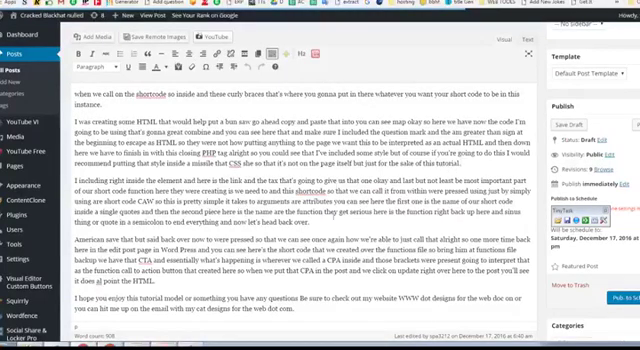
{"action": "left_click", "coordinate": [342, 224]}
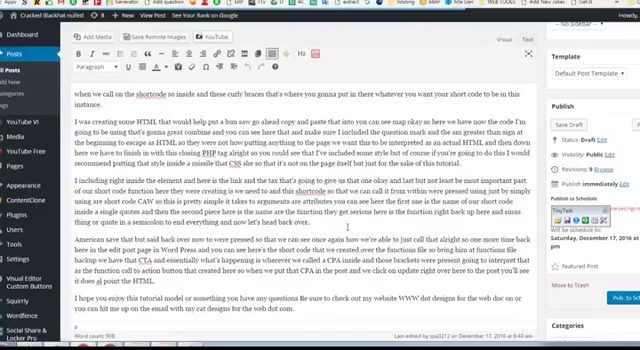
{"action": "scroll", "coordinate": [401, 222], "scroll_direction": "up", "scroll_amount": 3}
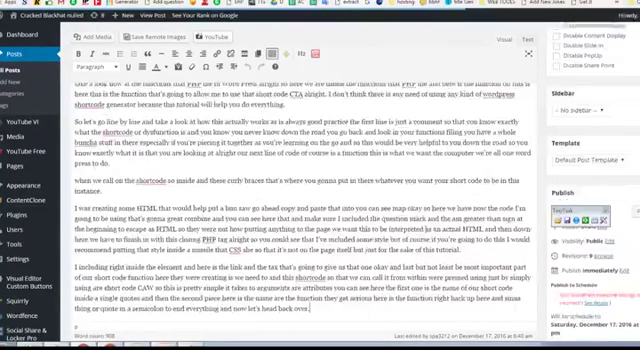
{"action": "scroll", "coordinate": [403, 225], "scroll_direction": "up", "scroll_amount": 2}
{"action": "scroll", "coordinate": [405, 228], "scroll_direction": "up", "scroll_amount": 3}
{"action": "scroll", "coordinate": [408, 232], "scroll_direction": "up", "scroll_amount": 2}
{"action": "scroll", "coordinate": [435, 232], "scroll_direction": "down", "scroll_amount": 5}
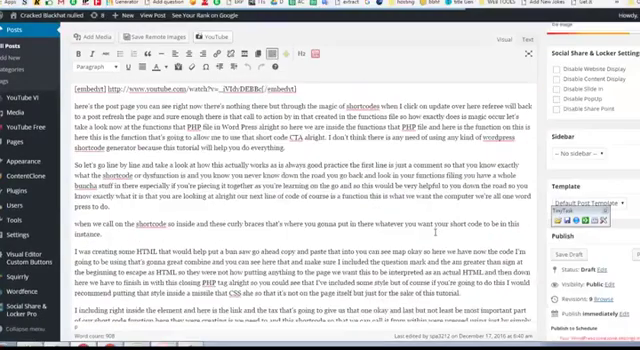
{"action": "scroll", "coordinate": [430, 232], "scroll_direction": "down", "scroll_amount": 5}
{"action": "scroll", "coordinate": [330, 180], "scroll_direction": "up", "scroll_amount": 3}
{"action": "scroll", "coordinate": [436, 119], "scroll_direction": "down", "scroll_amount": 3}
{"action": "scroll", "coordinate": [436, 119], "scroll_direction": "down", "scroll_amount": 2}
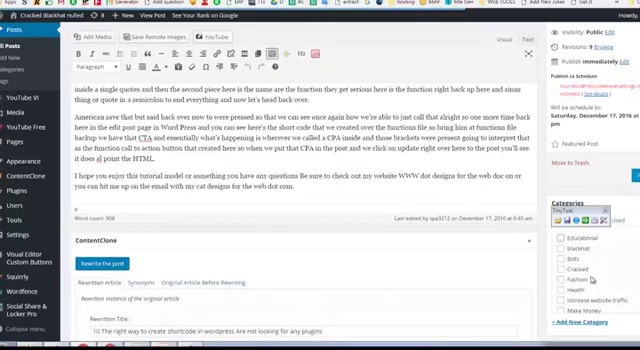
{"action": "scroll", "coordinate": [622, 277], "scroll_direction": "down", "scroll_amount": 5}
{"action": "scroll", "coordinate": [590, 296], "scroll_direction": "down", "scroll_amount": 3}
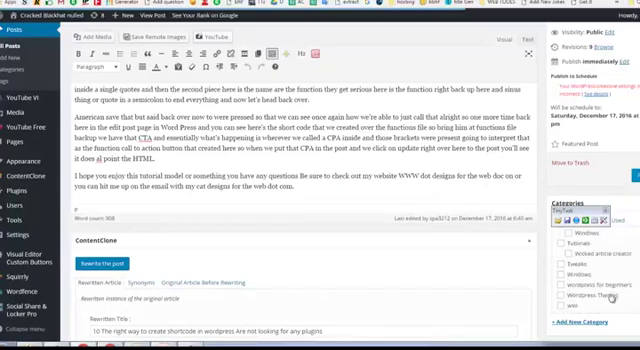
{"action": "left_click", "coordinate": [561, 286]}
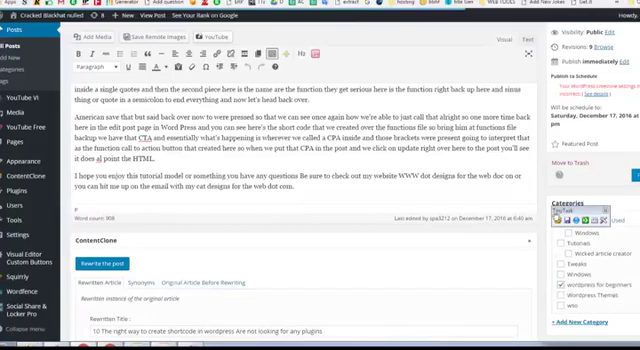
{"action": "scroll", "coordinate": [371, 150], "scroll_direction": "down", "scroll_amount": 4}
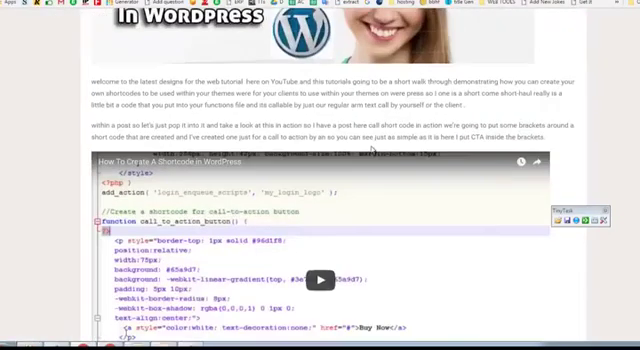
{"action": "scroll", "coordinate": [371, 150], "scroll_direction": "down", "scroll_amount": 3}
{"action": "scroll", "coordinate": [371, 150], "scroll_direction": "down", "scroll_amount": 1}
{"action": "scroll", "coordinate": [390, 83], "scroll_direction": "up", "scroll_amount": 2}
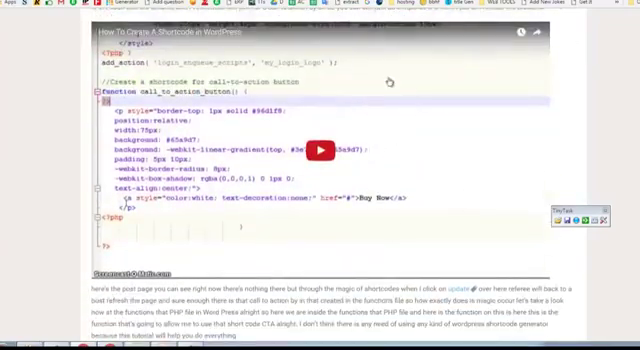
{"action": "scroll", "coordinate": [318, 242], "scroll_direction": "down", "scroll_amount": 3}
{"action": "scroll", "coordinate": [316, 242], "scroll_direction": "up", "scroll_amount": 3}
{"action": "scroll", "coordinate": [316, 242], "scroll_direction": "up", "scroll_amount": 2}
{"action": "scroll", "coordinate": [318, 184], "scroll_direction": "down", "scroll_amount": 4}
{"action": "scroll", "coordinate": [318, 184], "scroll_direction": "down", "scroll_amount": 1}
{"action": "scroll", "coordinate": [318, 184], "scroll_direction": "down", "scroll_amount": 1}
{"action": "scroll", "coordinate": [310, 175], "scroll_direction": "down", "scroll_amount": 1}
{"action": "scroll", "coordinate": [302, 167], "scroll_direction": "down", "scroll_amount": 2}
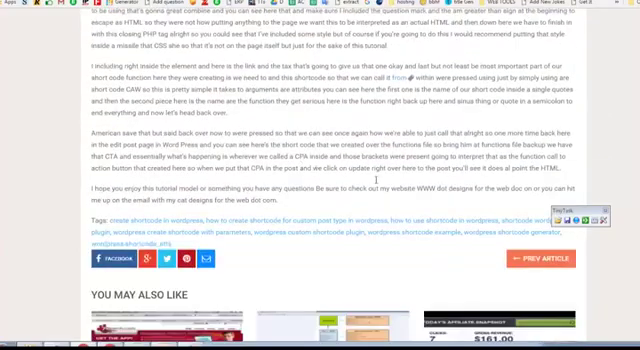
{"action": "scroll", "coordinate": [376, 178], "scroll_direction": "up", "scroll_amount": 5}
{"action": "scroll", "coordinate": [376, 178], "scroll_direction": "up", "scroll_amount": 5}
{"action": "scroll", "coordinate": [376, 180], "scroll_direction": "up", "scroll_amount": 5}
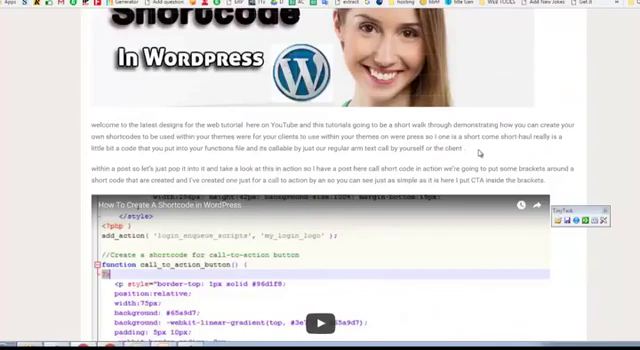
{"action": "left_click_drag", "start_coordinate": [480, 152], "coordinate": [292, 137]}
{"action": "left_click", "coordinate": [292, 137]}
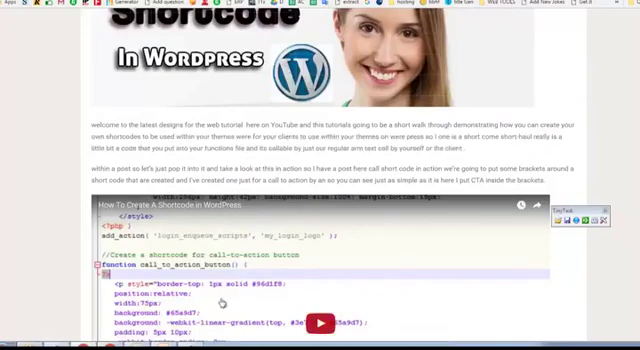